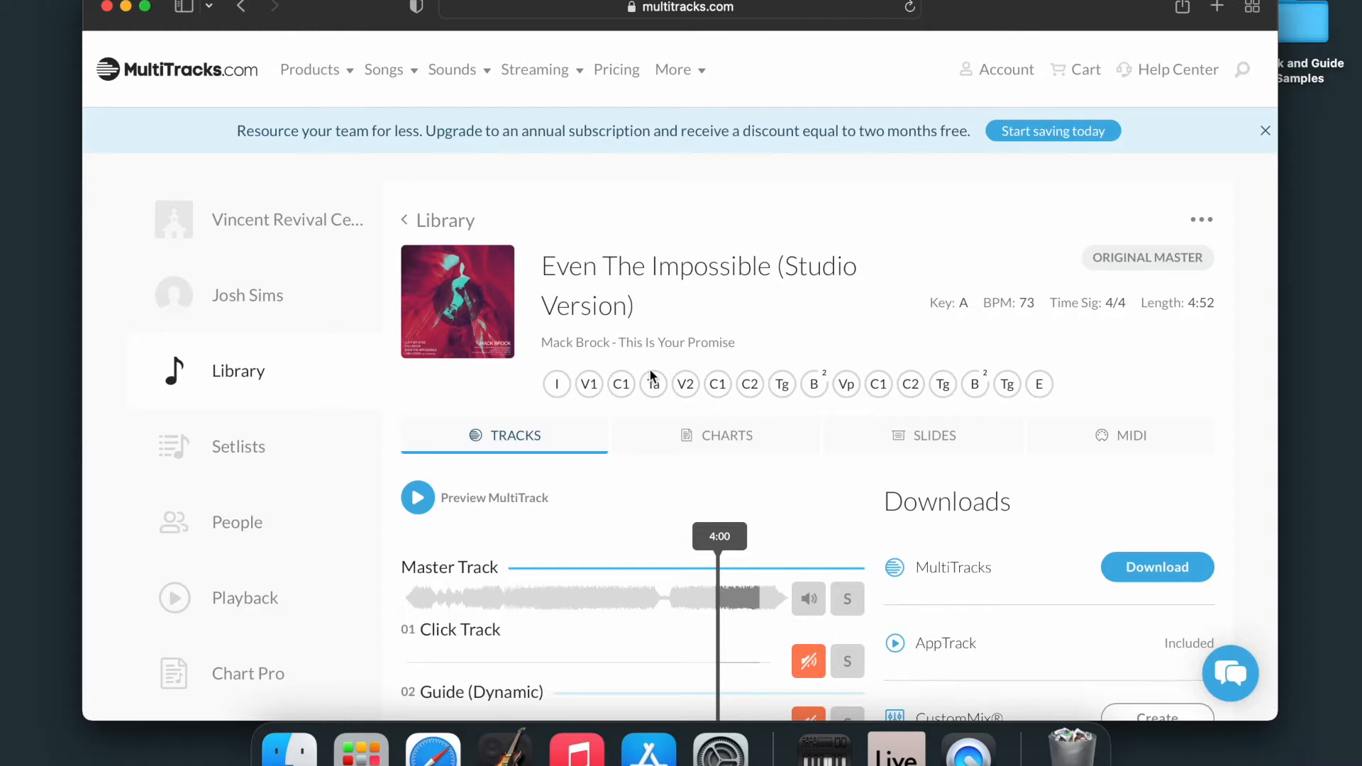
# Request and download the M4A Original A MultiTracks of Even The Impossible (Studio Version), then check the browser's downloads list.
pyautogui.scroll(-2, 681, 372)
pyautogui.scroll(-1, 682, 368)
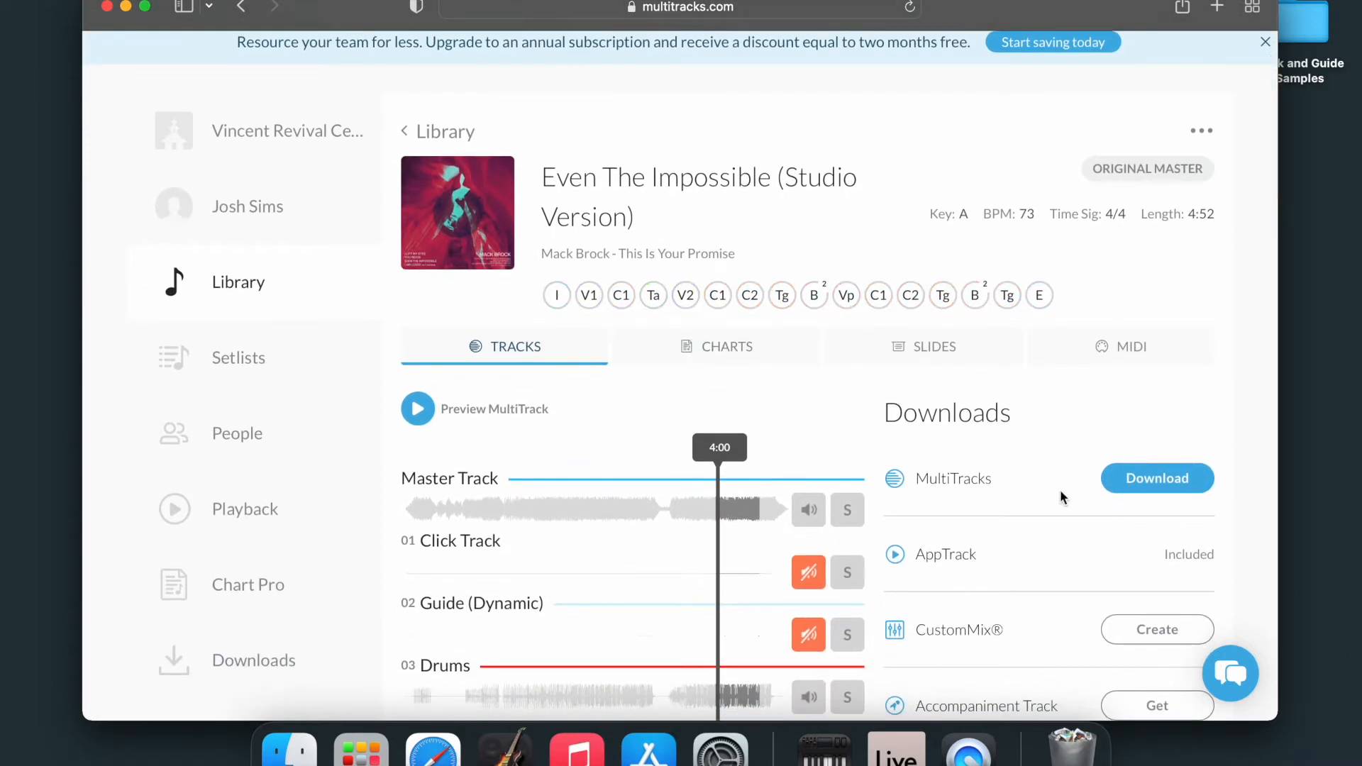
pyautogui.click(1157, 487)
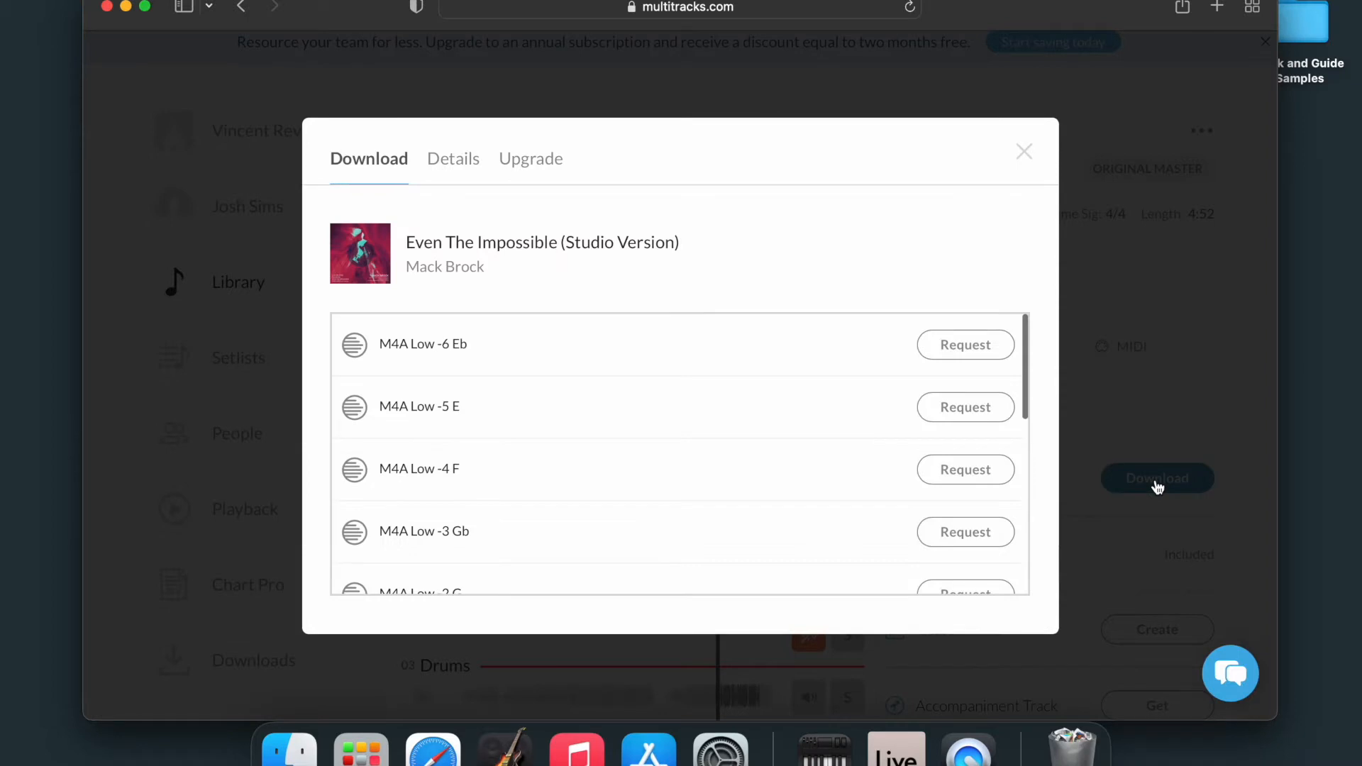
pyautogui.scroll(-3, 844, 454)
pyautogui.scroll(-2, 844, 451)
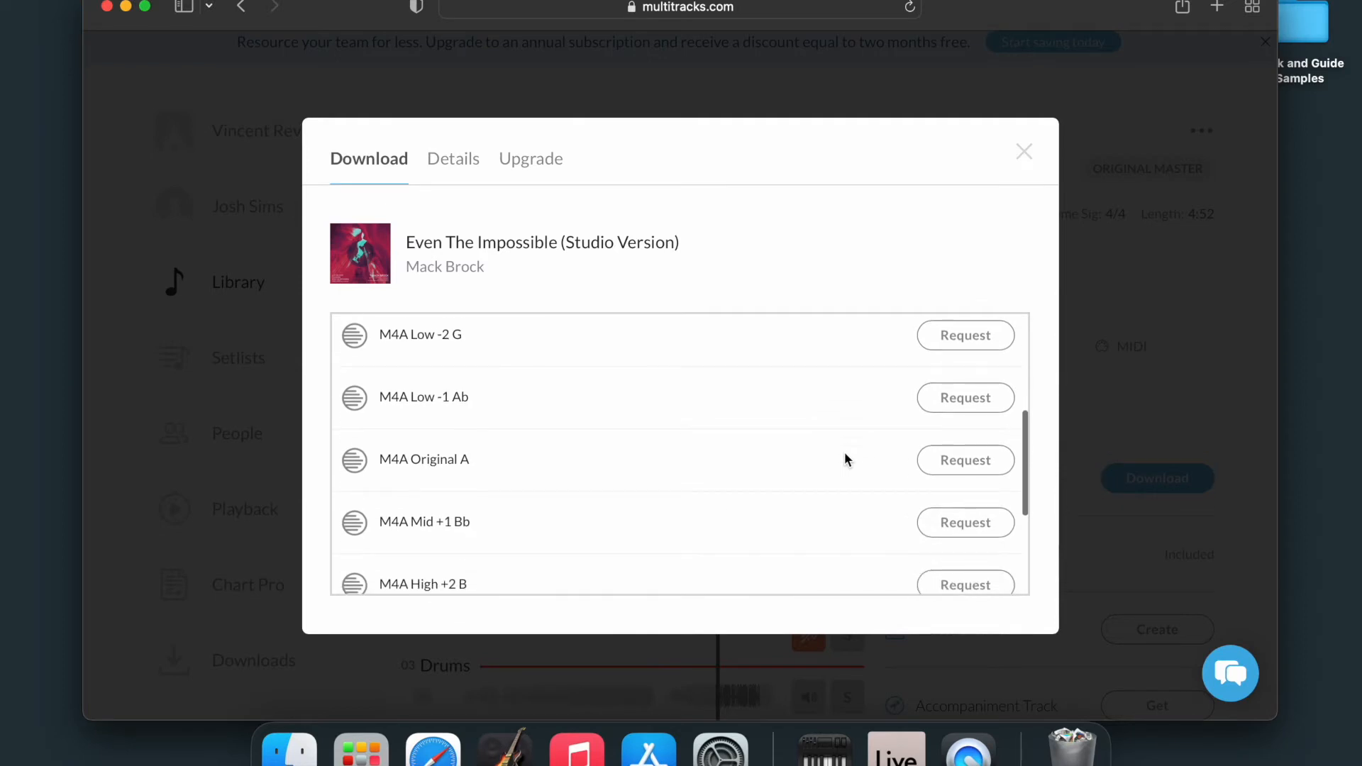
pyautogui.click(956, 470)
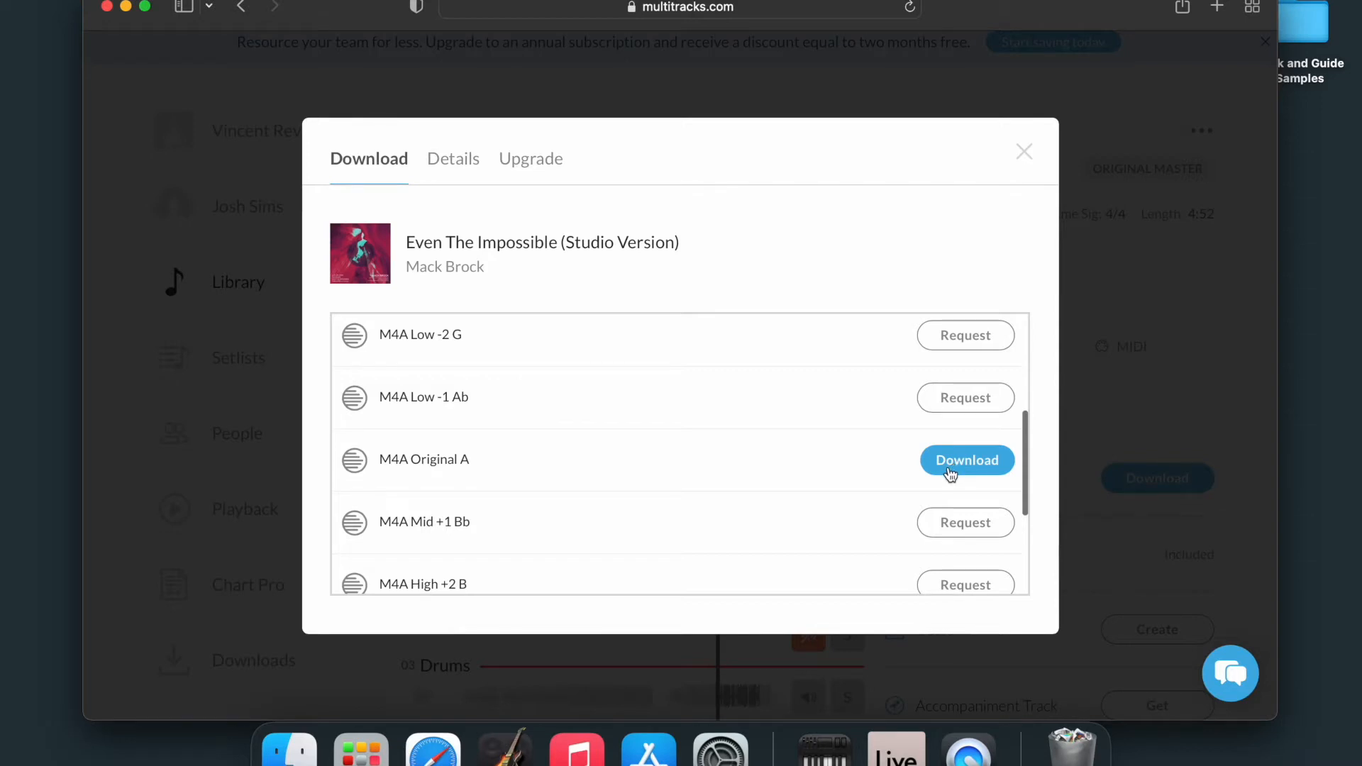
pyautogui.click(951, 474)
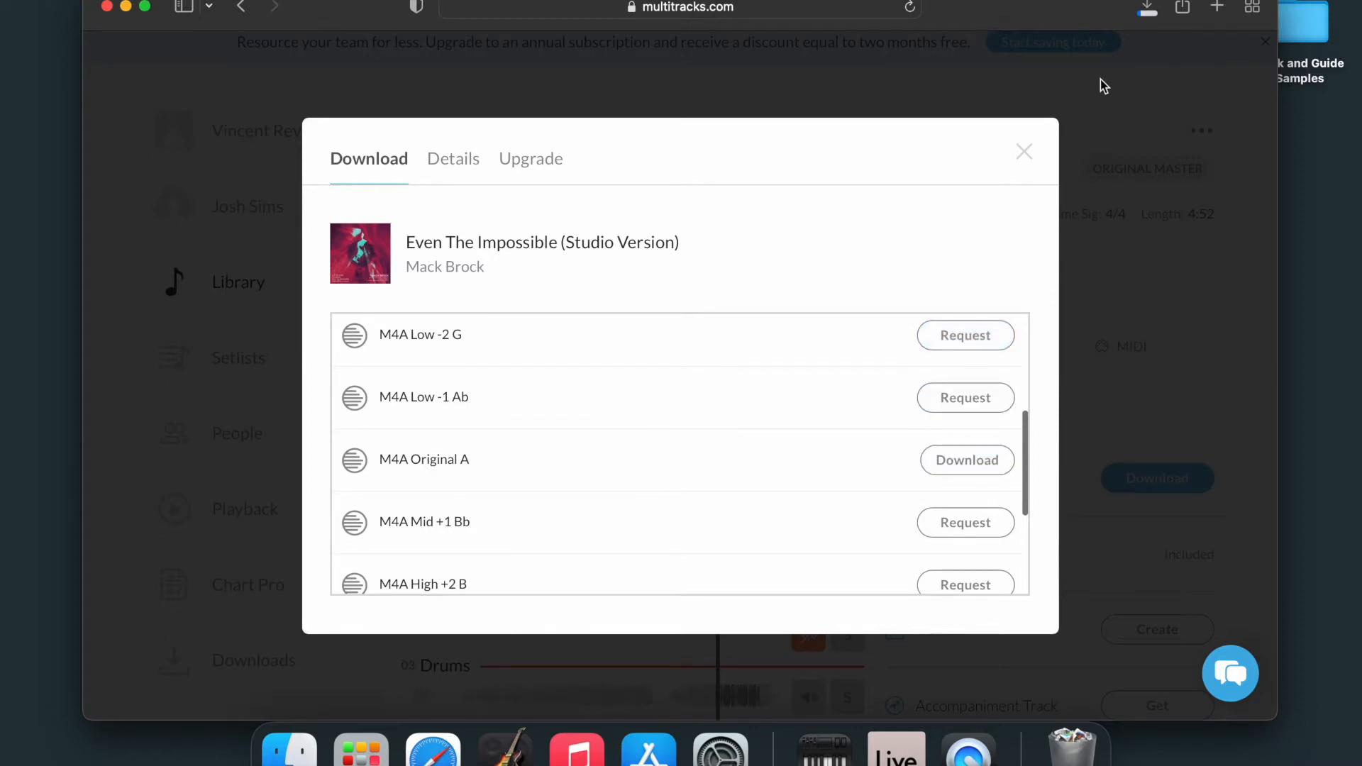
pyautogui.click(1149, 10)
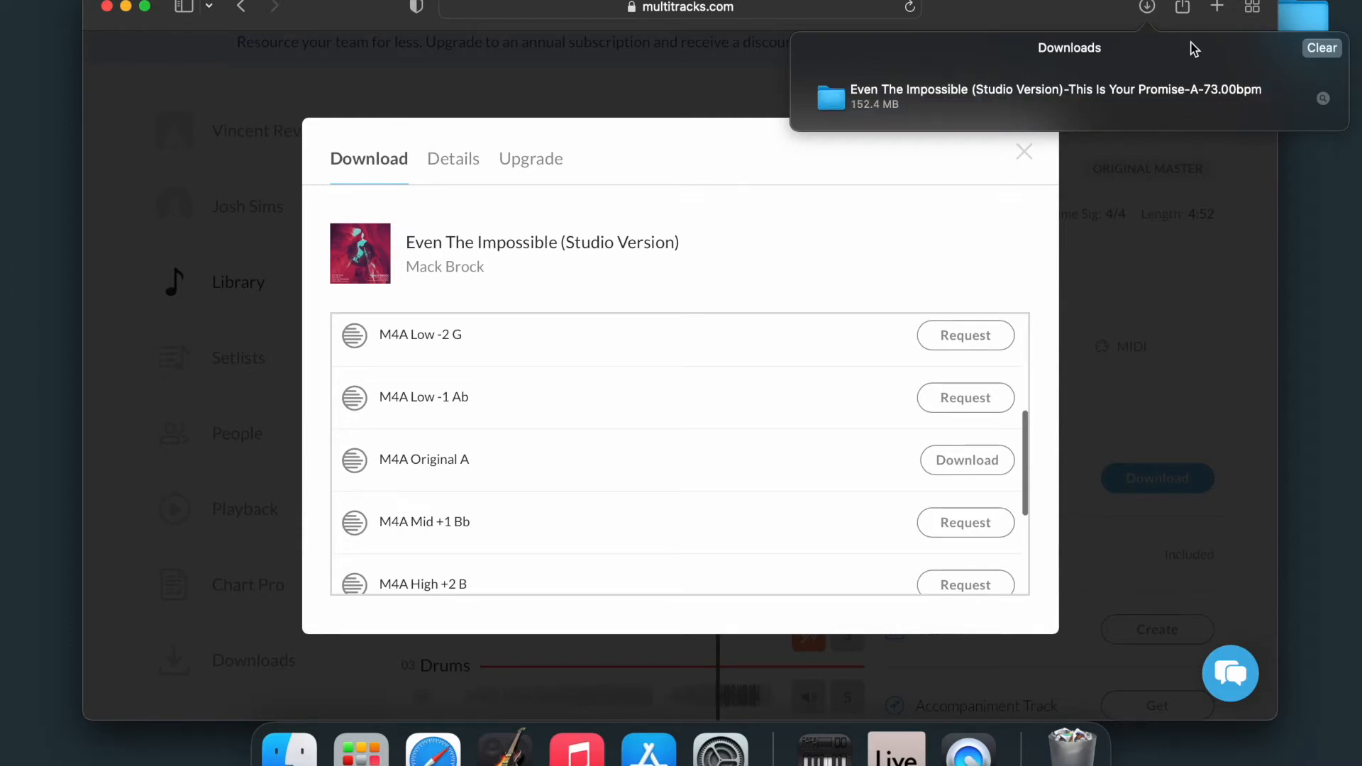
pyautogui.click(1145, 16)
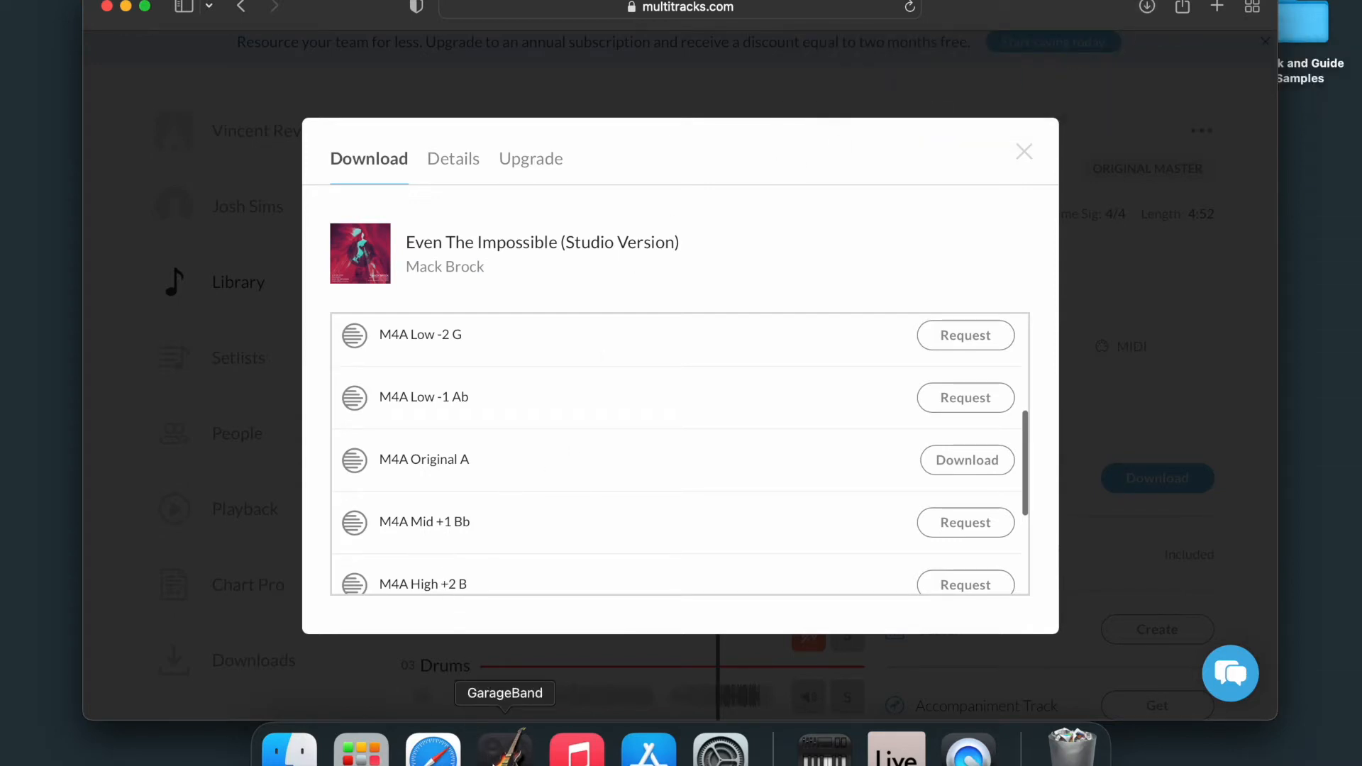
# Switch to GarageBand and create a new empty project with a software instrument track.
pyautogui.click(505, 748)
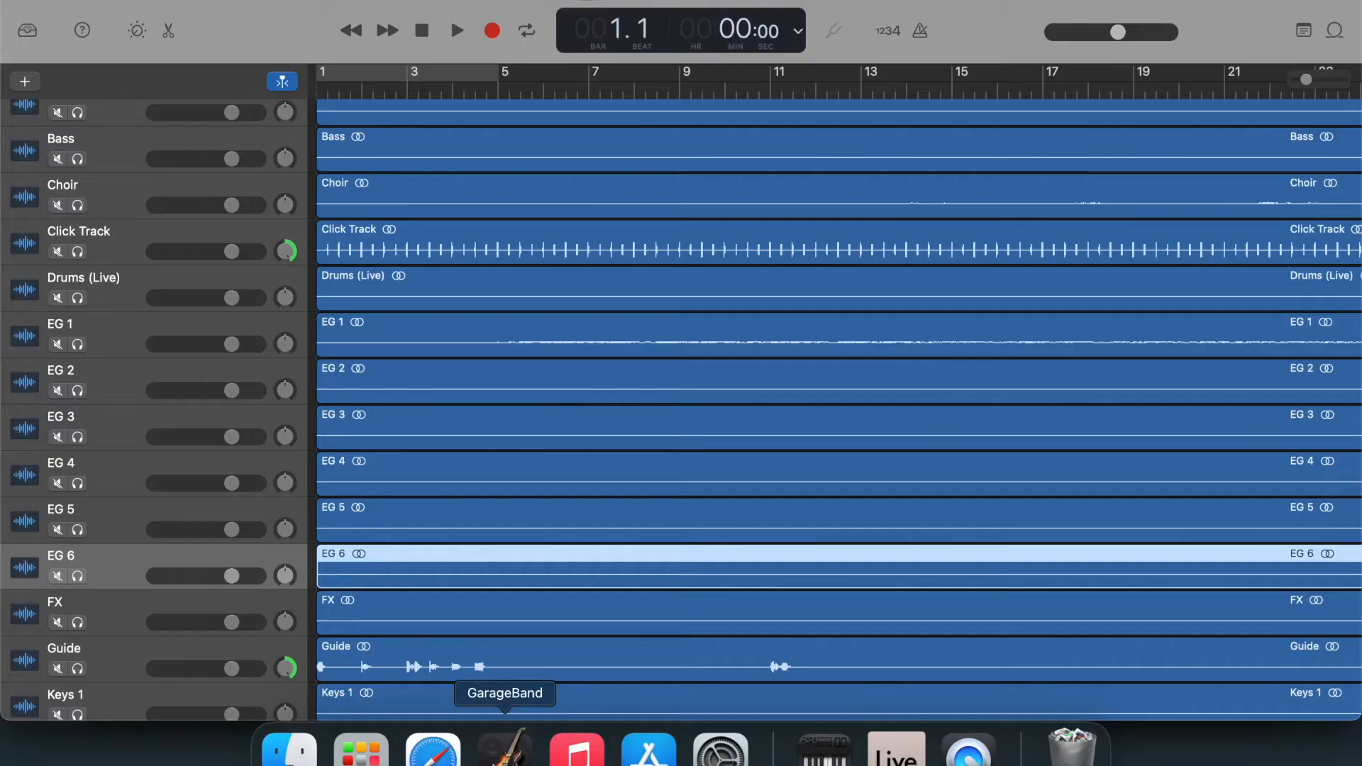
pyautogui.click(145, 0)
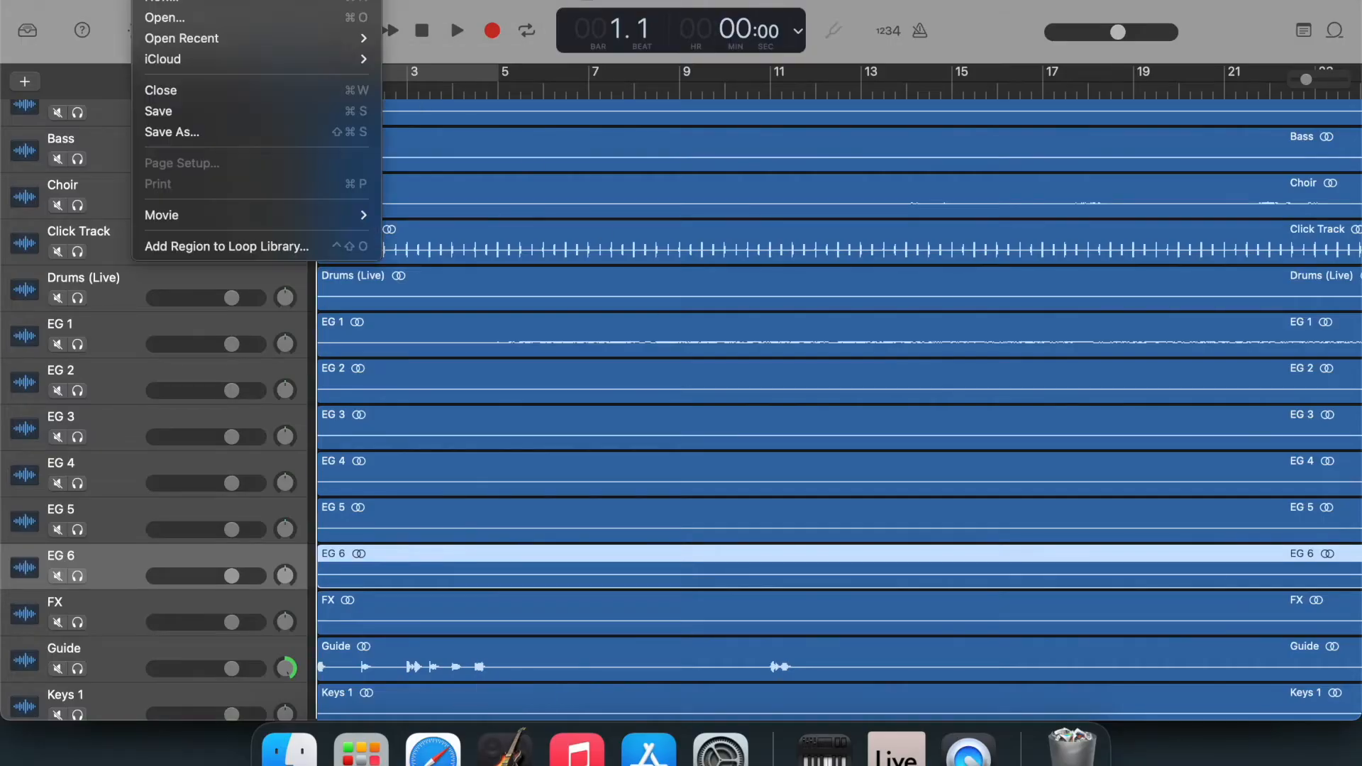
pyautogui.click(162, 4)
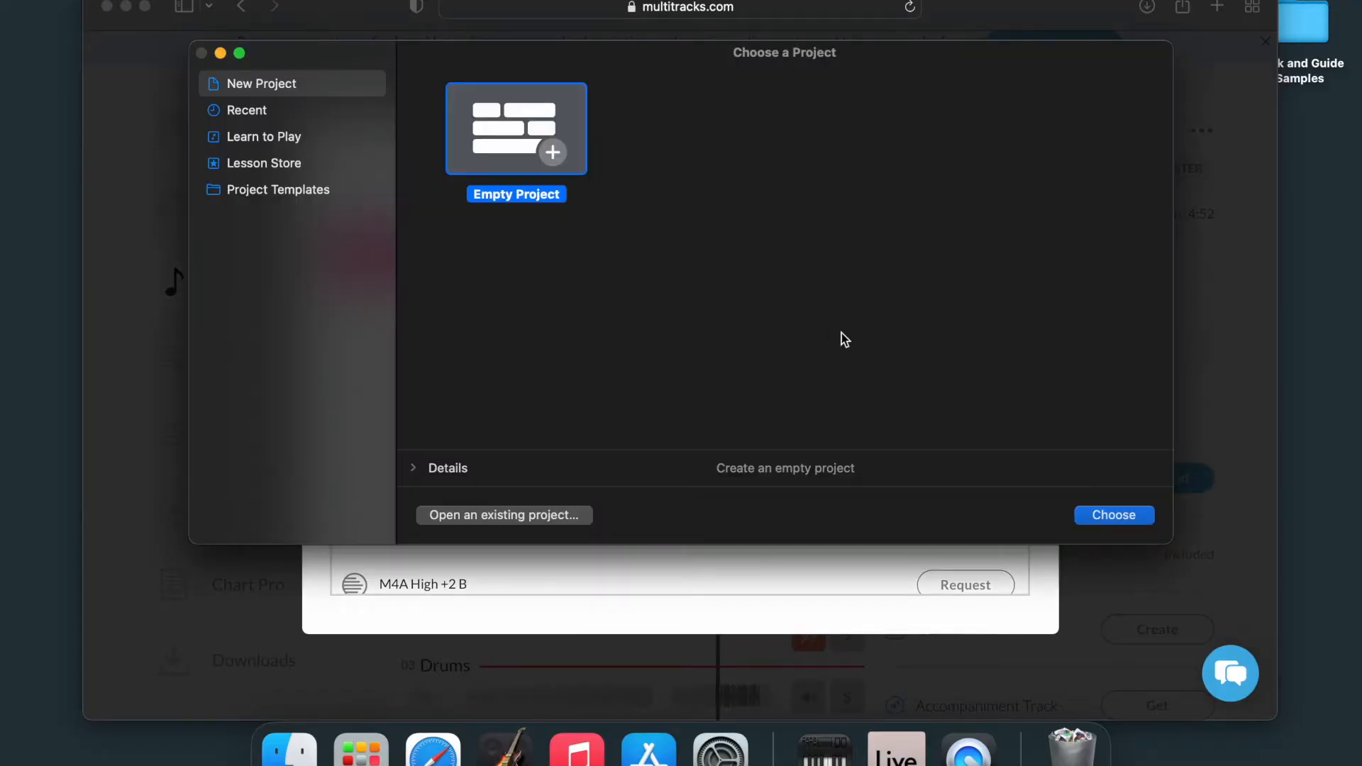
pyautogui.click(1095, 515)
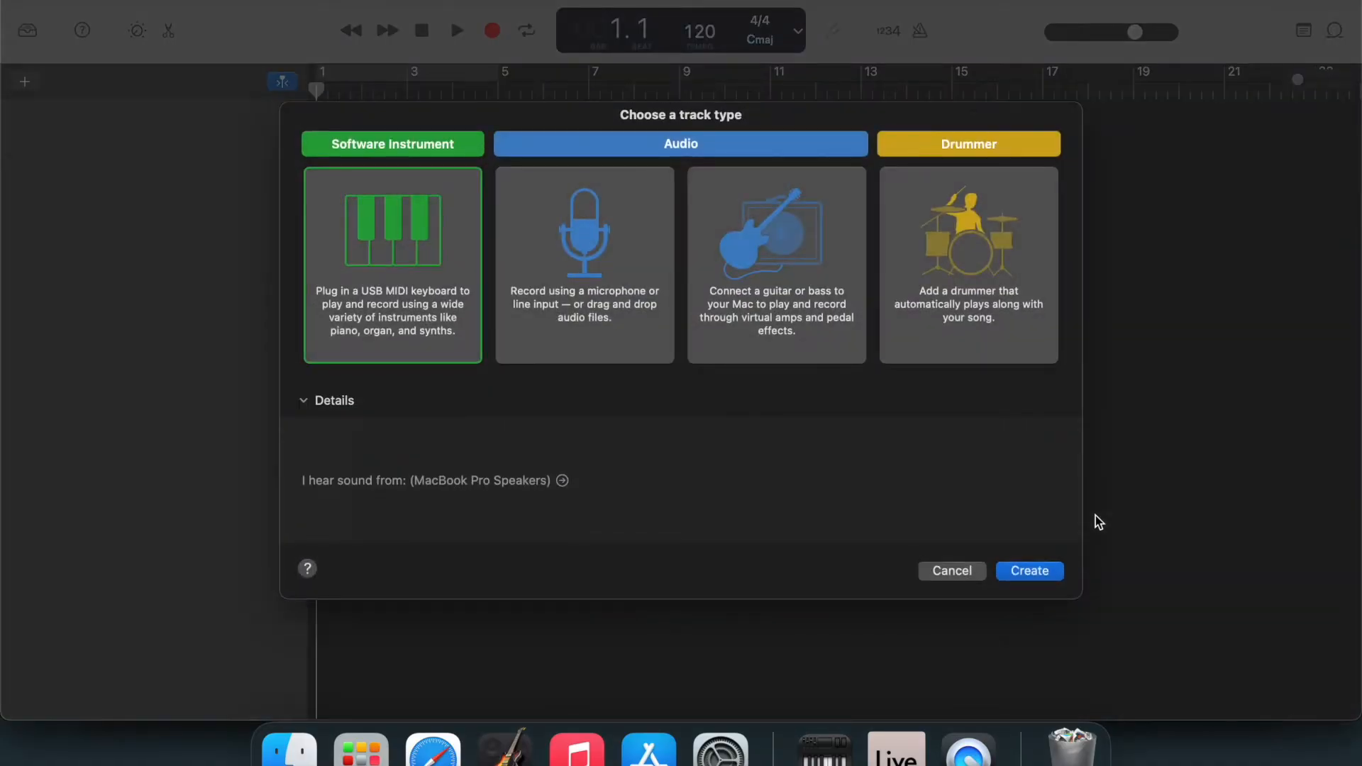
pyautogui.click(1030, 571)
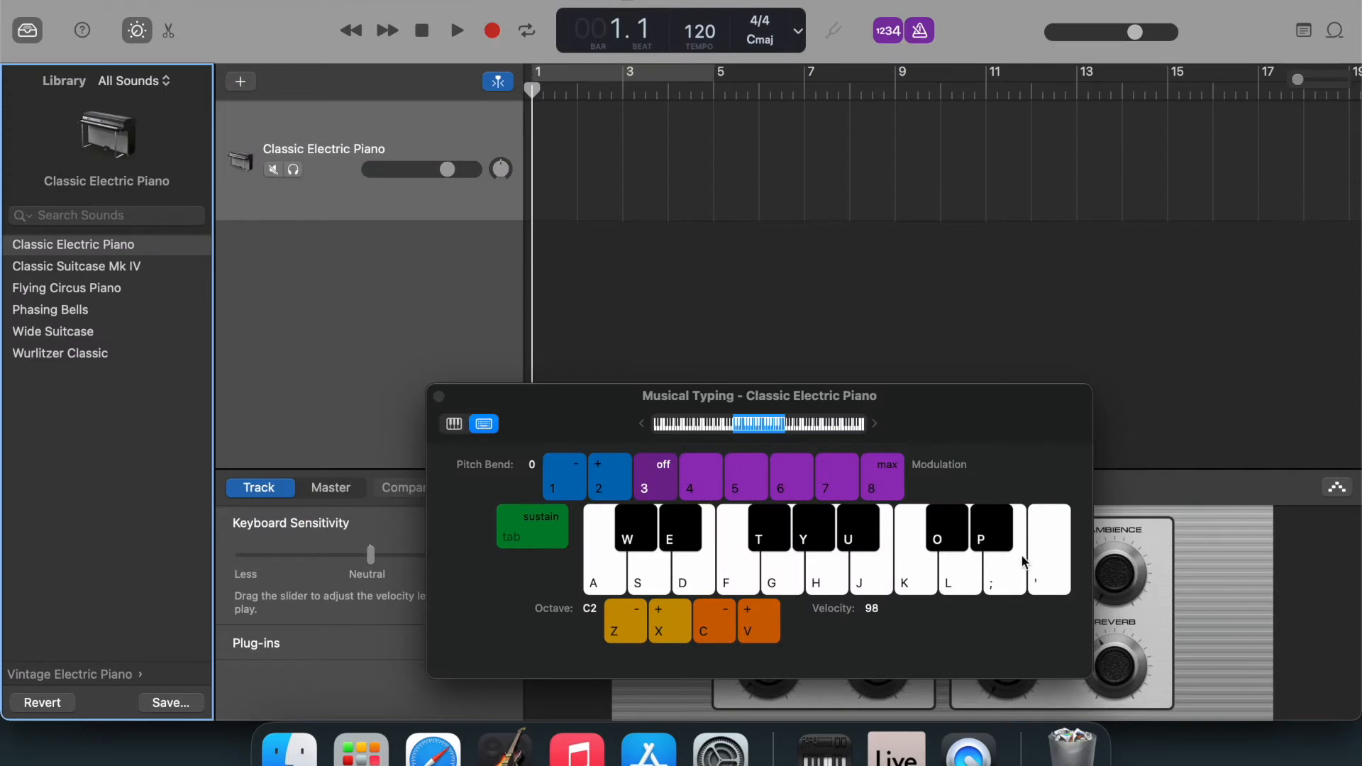
# Close the Musical Typing window and turn off the metronome and count-in.
pyautogui.click(438, 396)
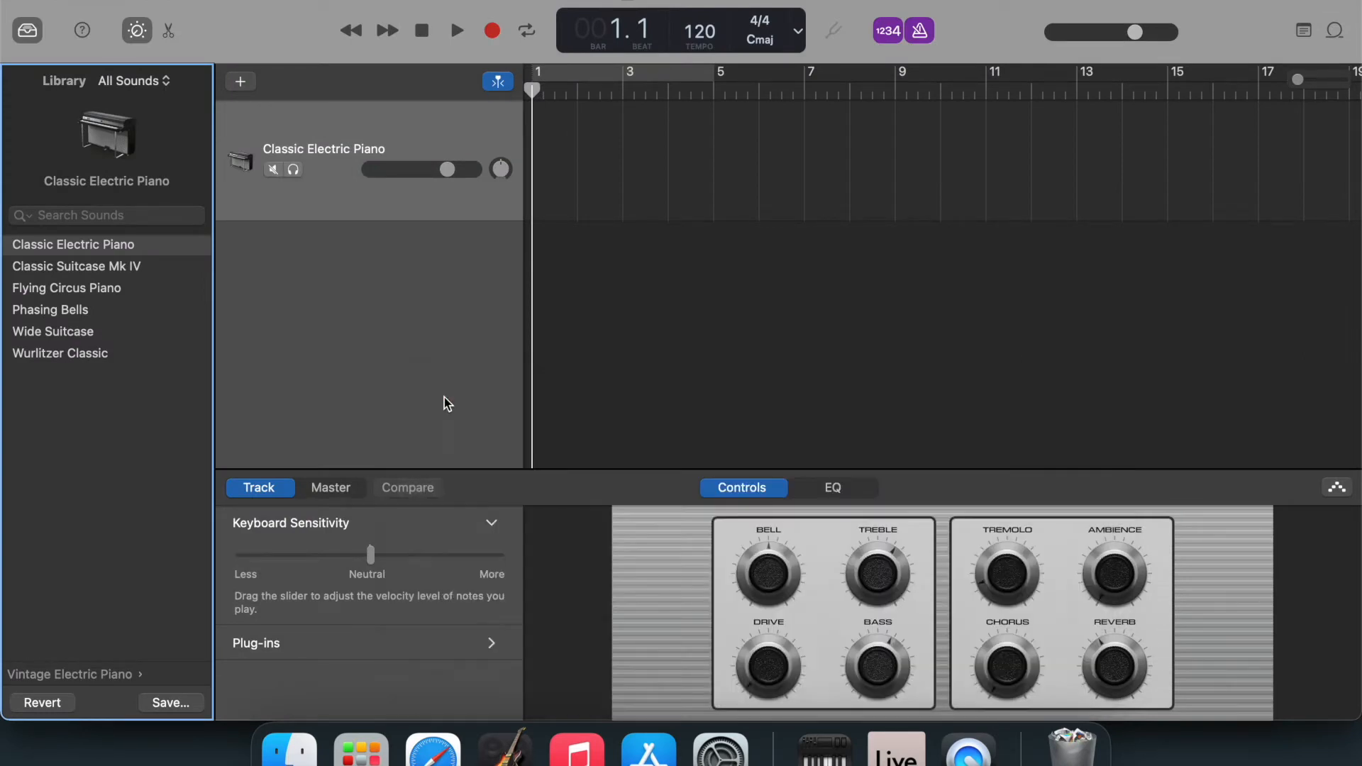
pyautogui.click(927, 36)
pyautogui.click(895, 38)
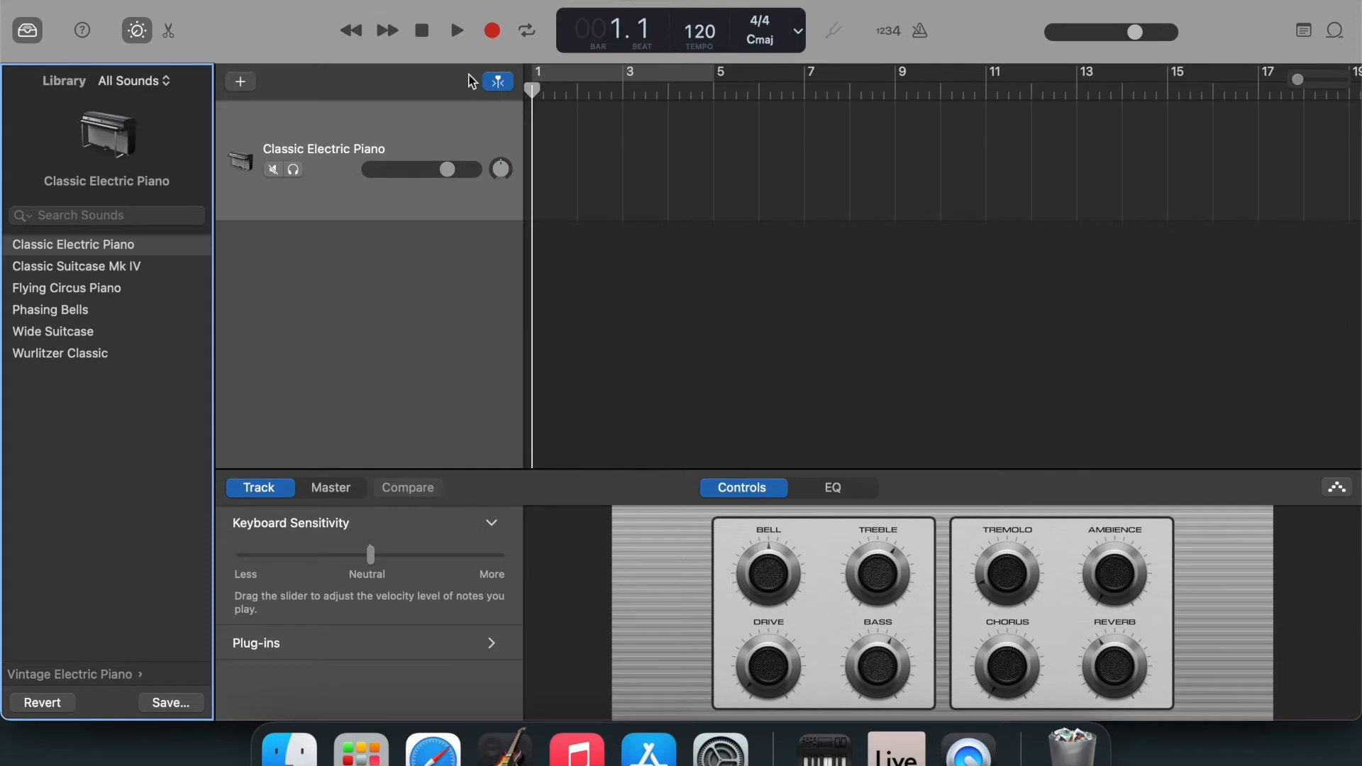
# Hide the Smart Controls and the sound Library to enlarge the track area.
pyautogui.click(136, 31)
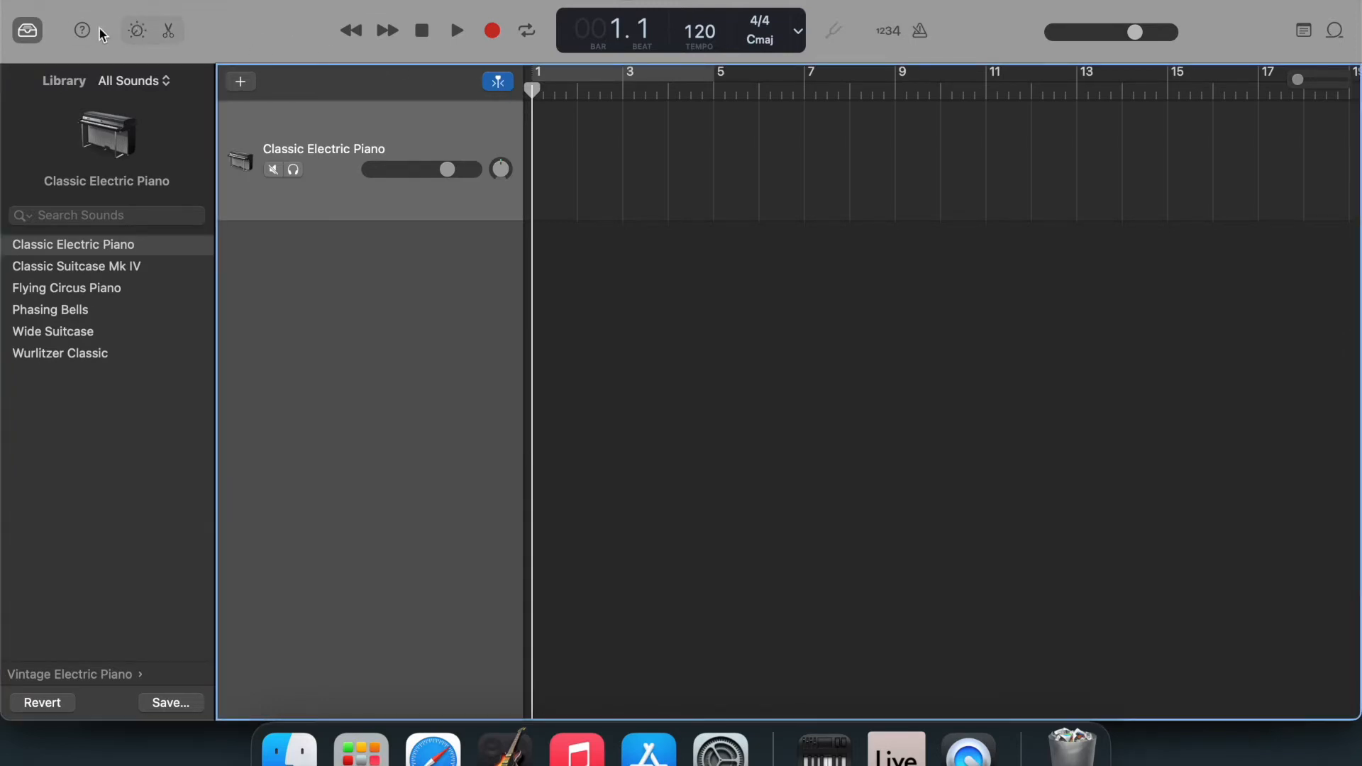
pyautogui.click(30, 39)
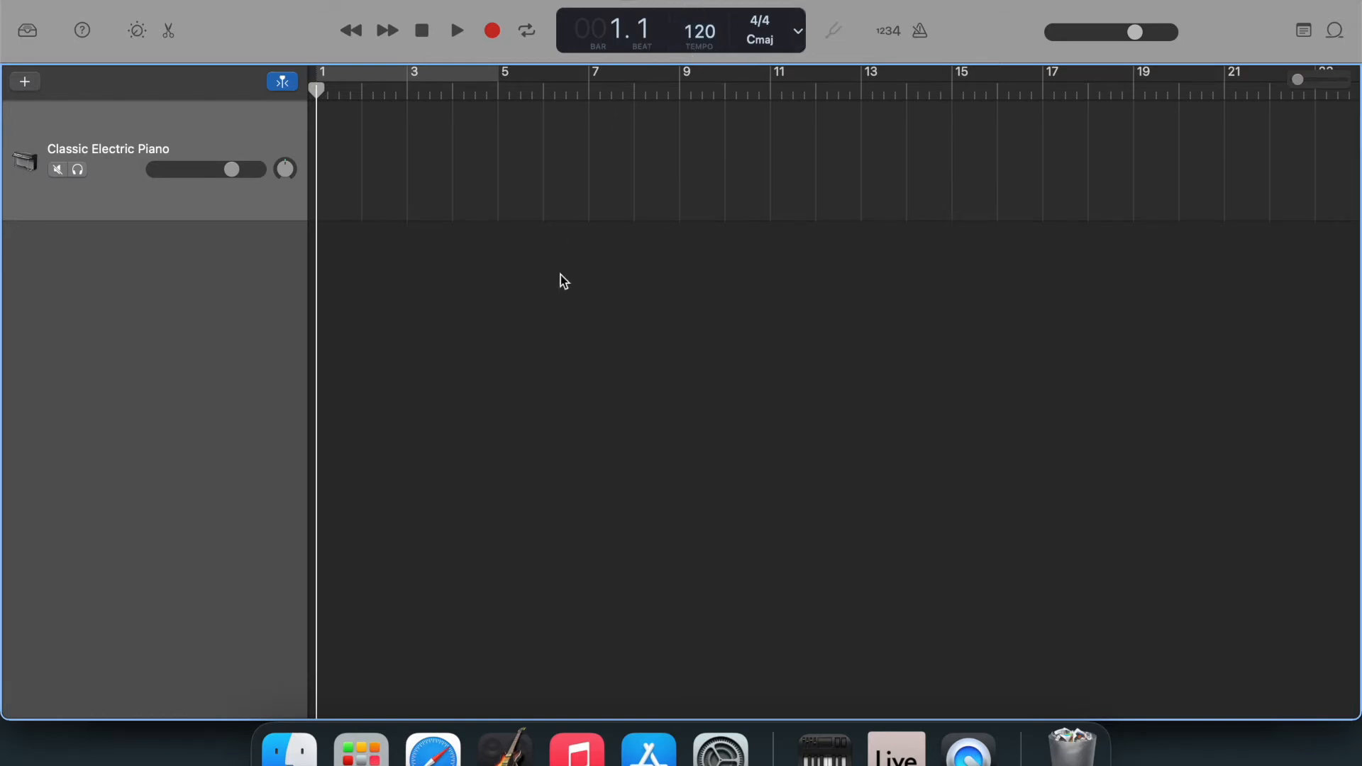
# Switch to Finder and open the Even The Impossible (Studio Version) folder in Downloads.
pyautogui.click(288, 754)
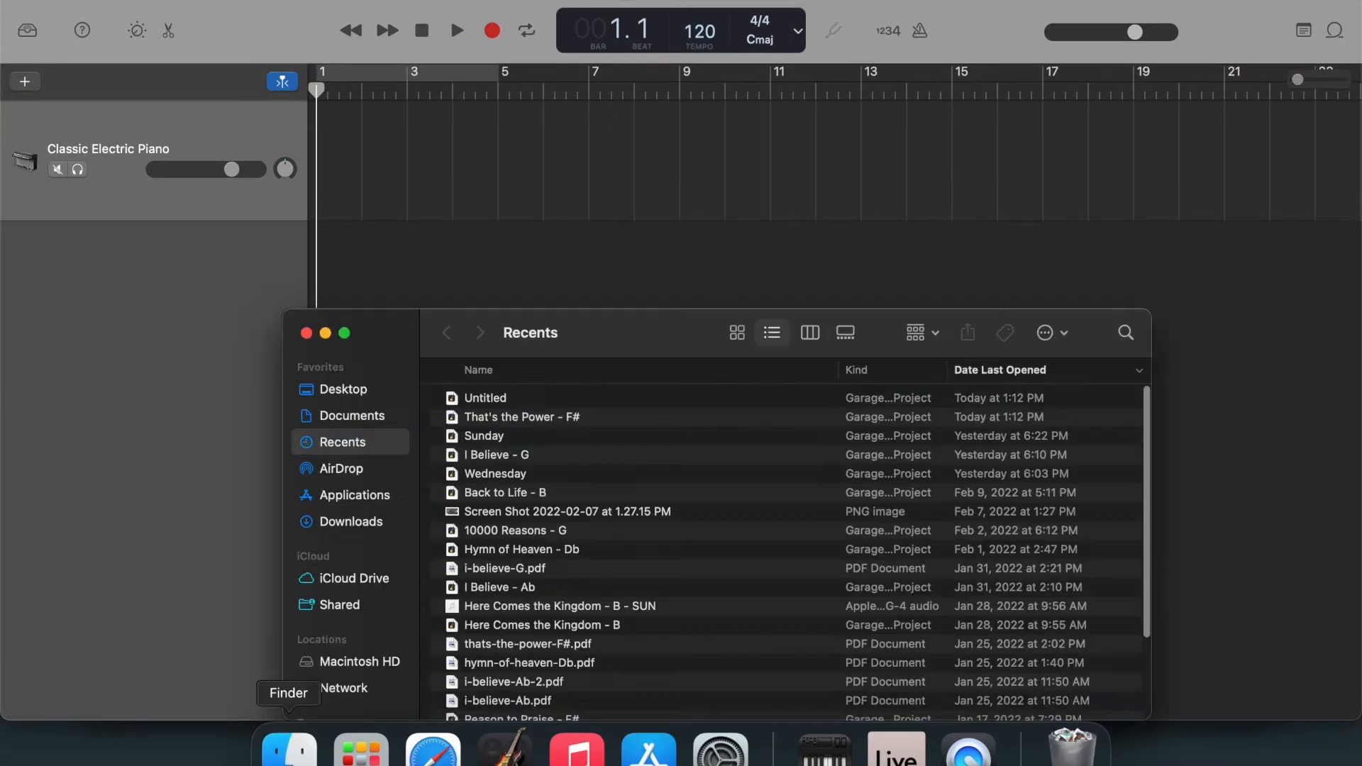
pyautogui.click(375, 525)
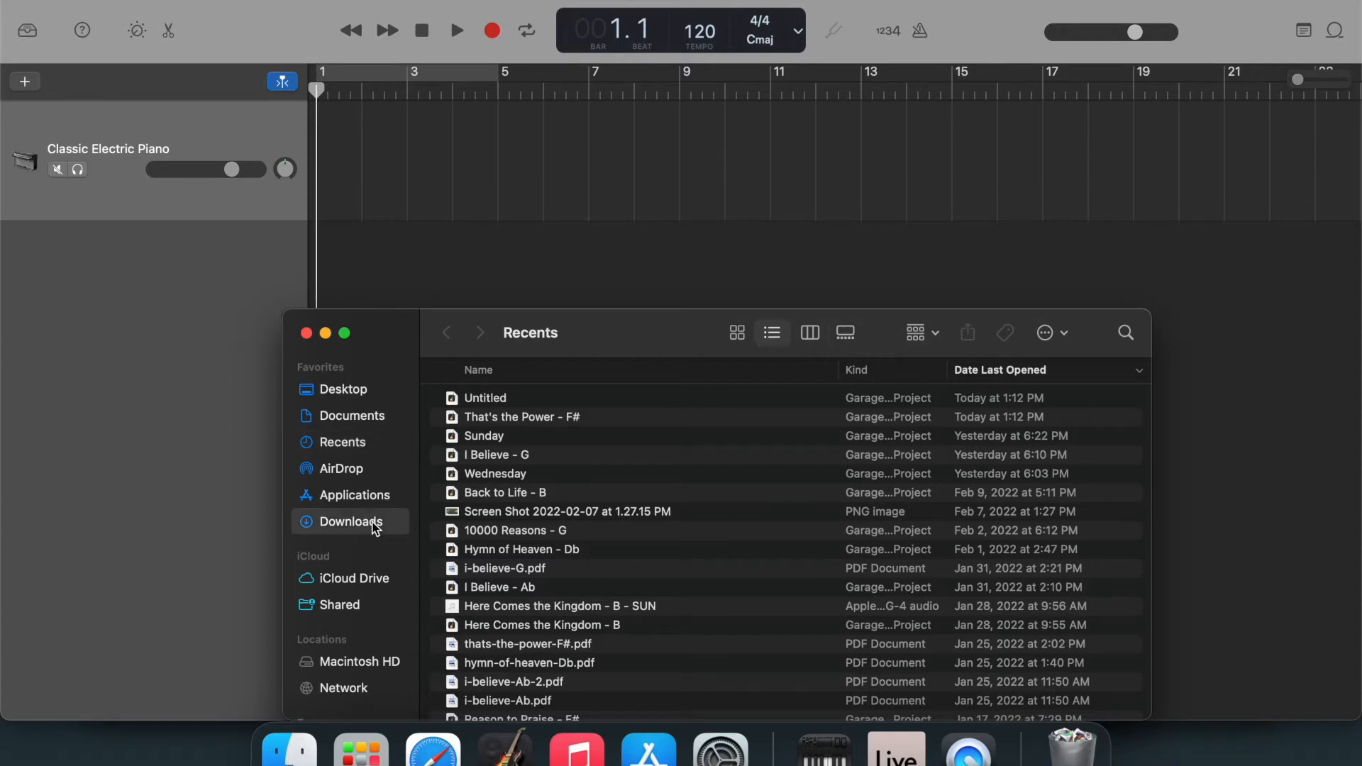
pyautogui.moveTo(634, 344); pyautogui.dragTo(501, 221)
pyautogui.scroll(1, 468, 393)
pyautogui.scroll(10, 468, 392)
pyautogui.scroll(10, 468, 392)
pyautogui.scroll(-3, 468, 393)
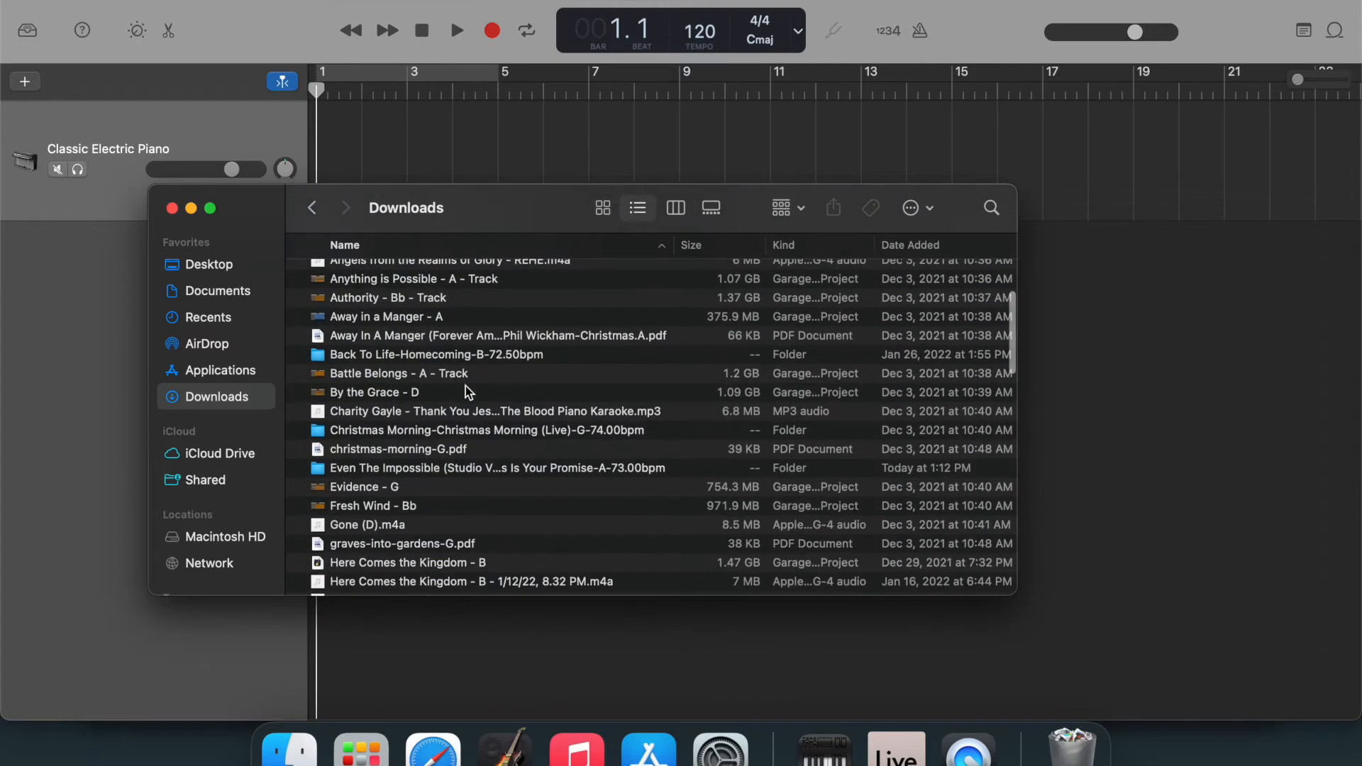
pyautogui.click(449, 475)
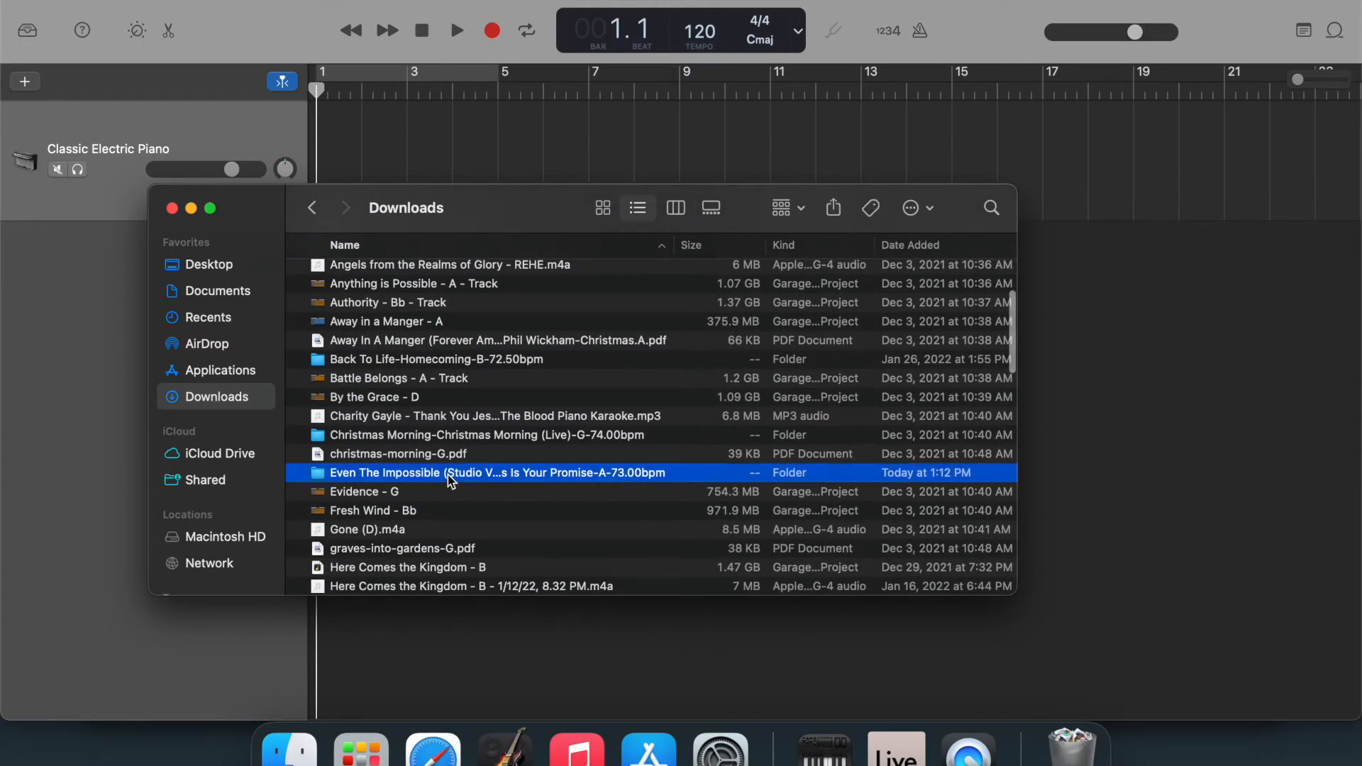
pyautogui.doubleClick(451, 480)
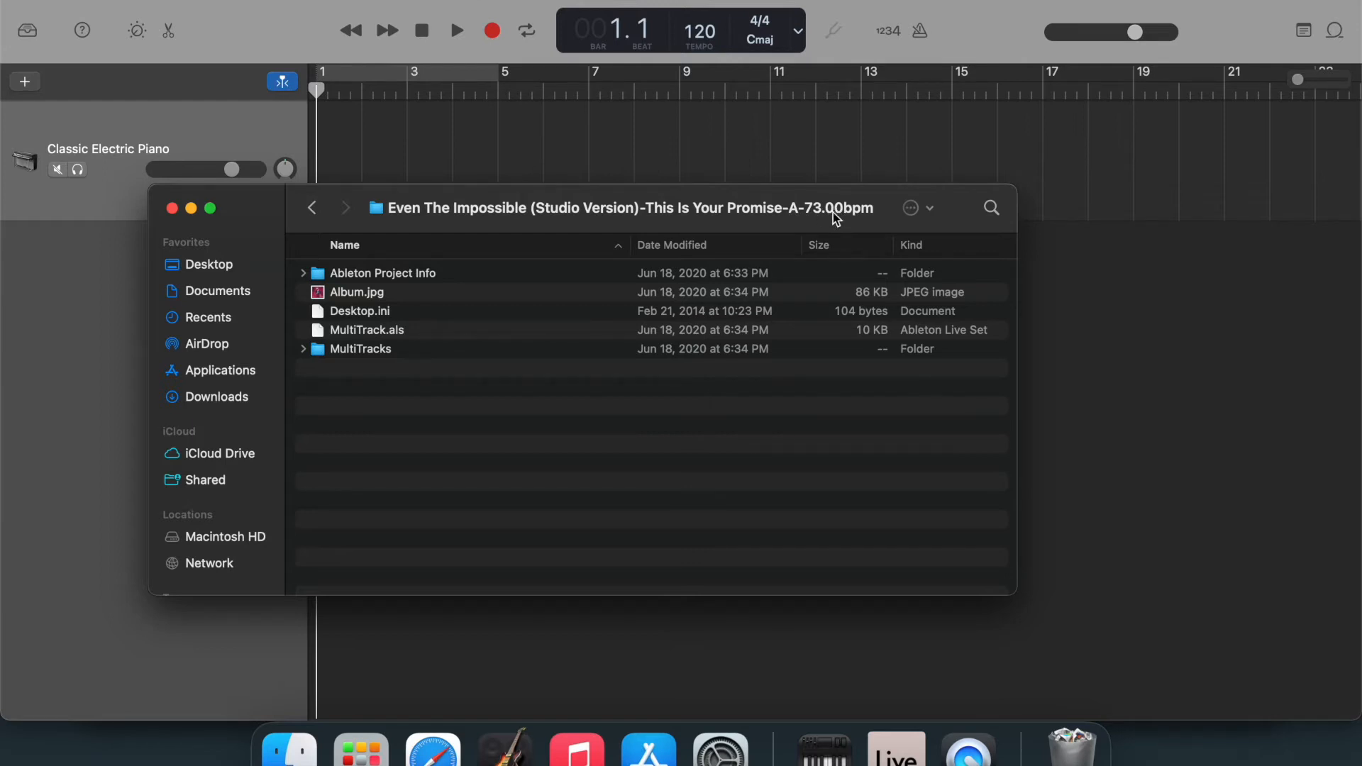
# Return to the GarageBand project and set its tempo to 73 and its key to A major.
pyautogui.click(744, 138)
pyautogui.moveTo(699, 32); pyautogui.dragTo(699, 66)
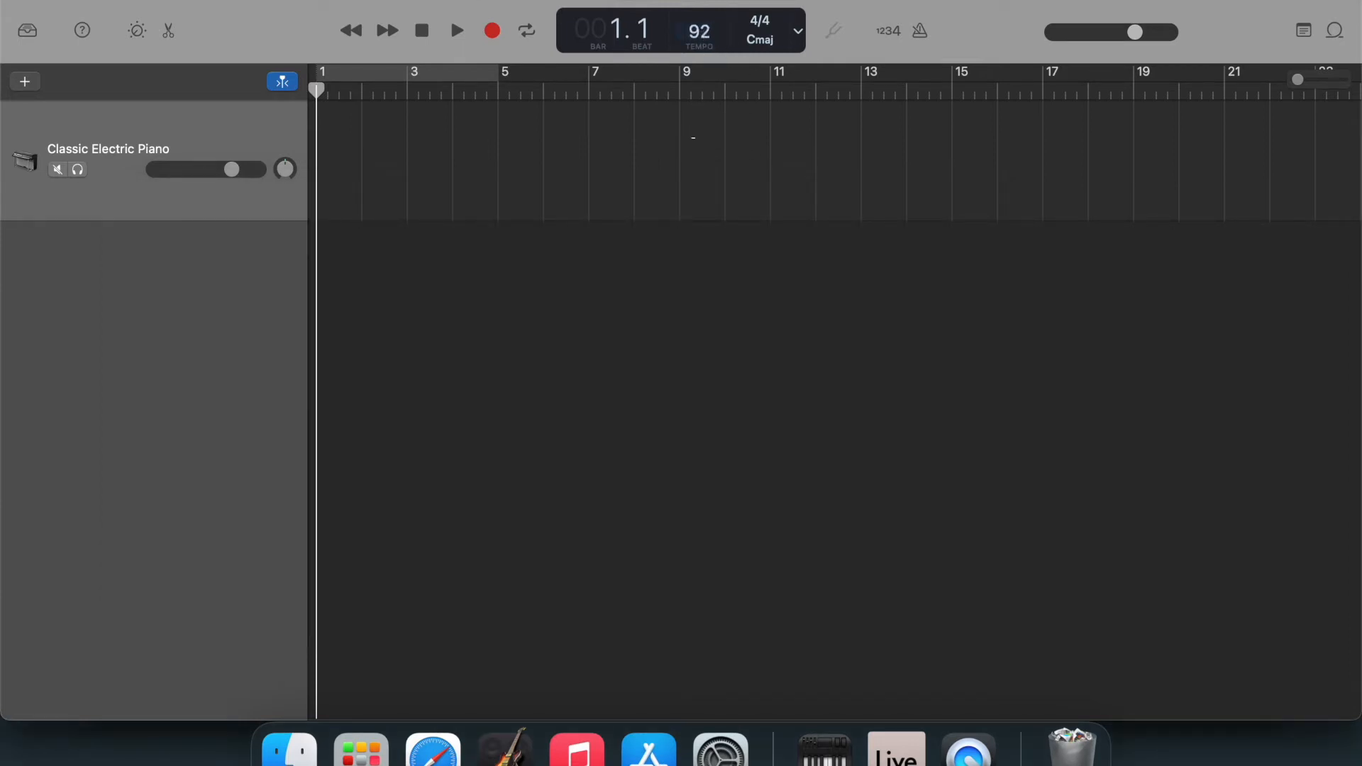
pyautogui.moveTo(690, 177); pyautogui.dragTo(689, 189)
pyautogui.click(764, 44)
pyautogui.moveTo(769, 0)
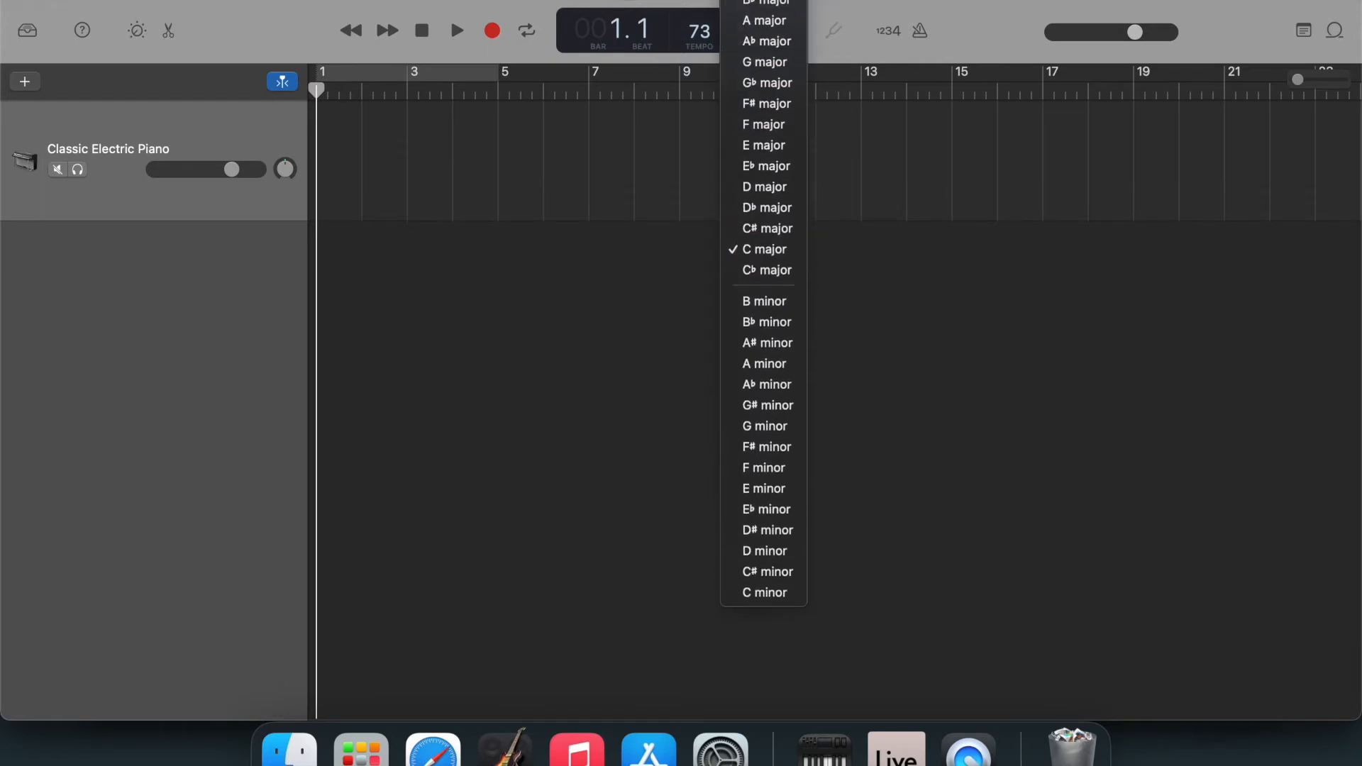
pyautogui.click(767, 22)
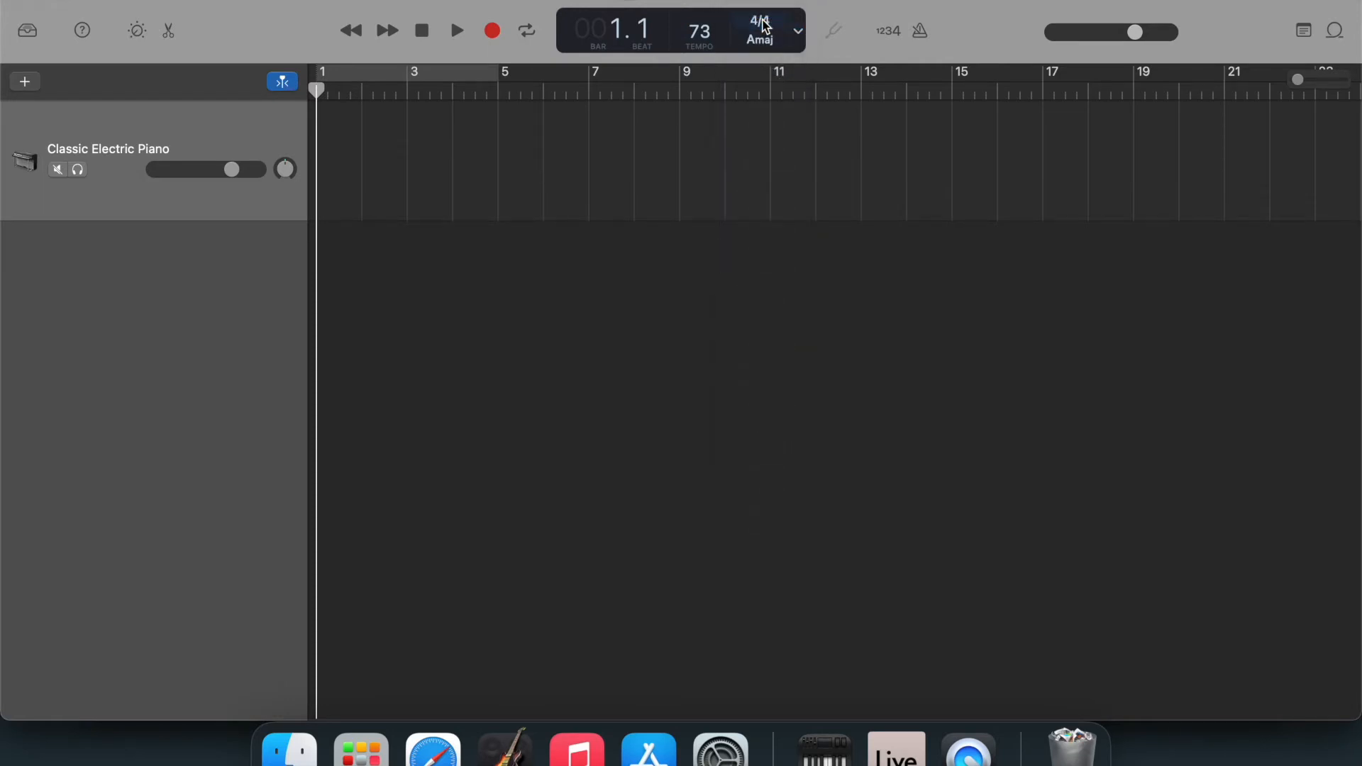
# Switch to Finder and examine the audio files inside the MultiTracks folder.
pyautogui.click(295, 756)
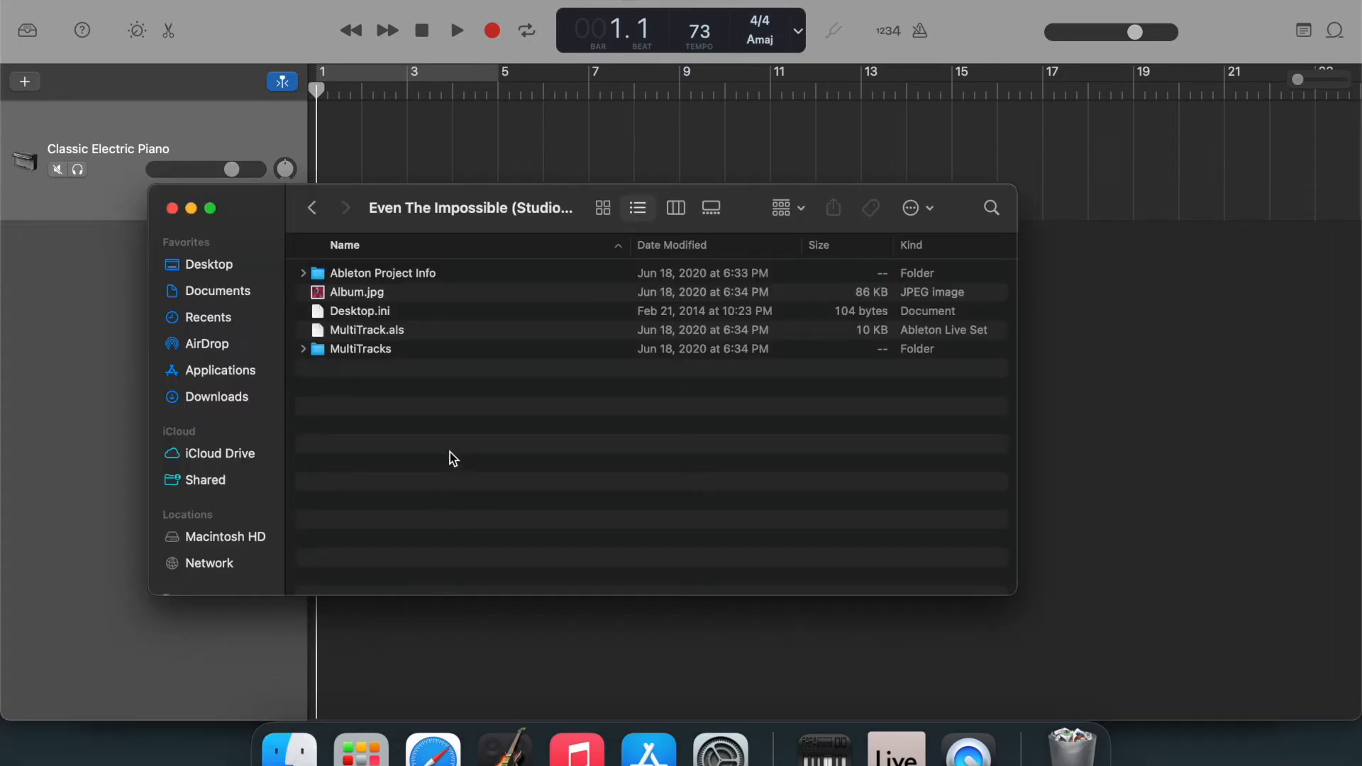
pyautogui.click(303, 352)
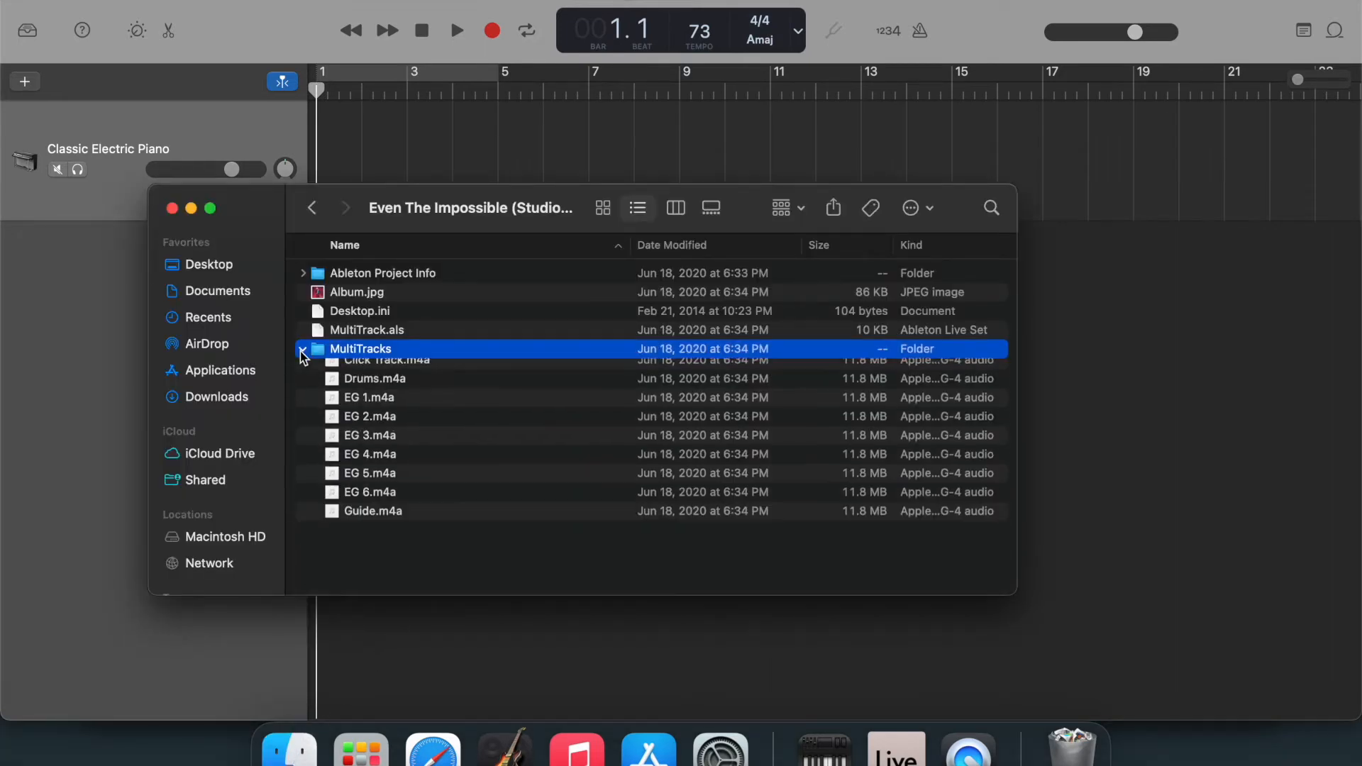
pyautogui.scroll(-5, 468, 424)
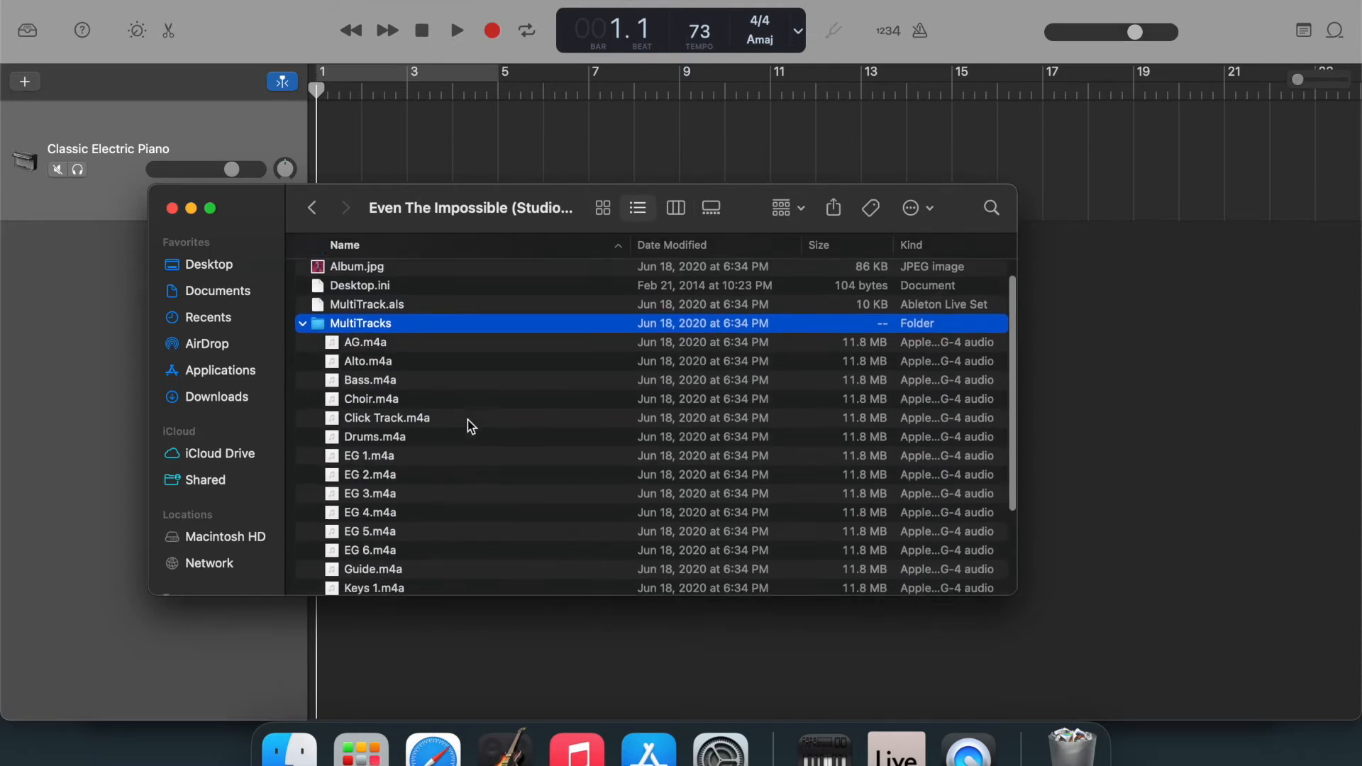
pyautogui.scroll(-1, 468, 426)
pyautogui.scroll(-1, 470, 426)
pyautogui.scroll(2, 469, 426)
pyautogui.scroll(5, 468, 426)
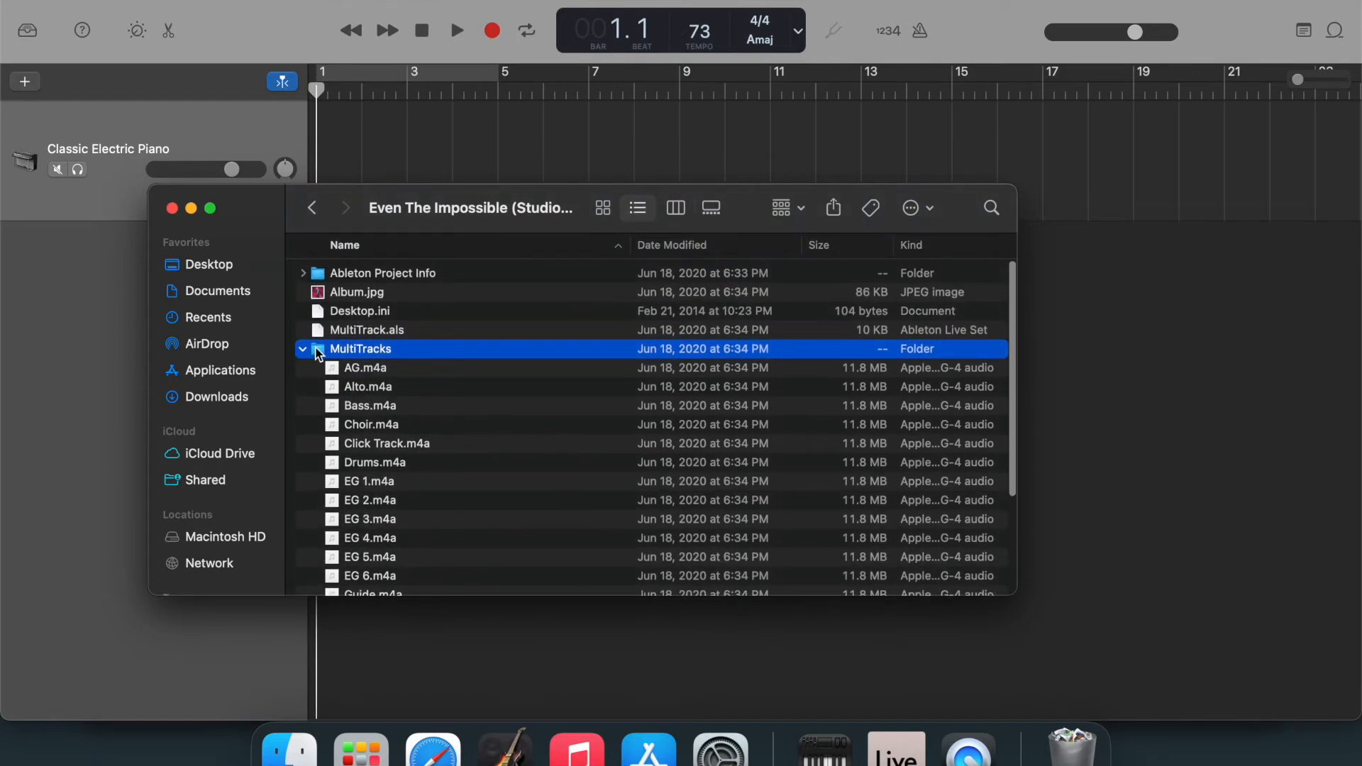
pyautogui.click(304, 349)
# Import the whole MultiTracks folder into the GarageBand project as separate audio tracks starting at bar 1, and review the tracks.
pyautogui.moveTo(580, 230); pyautogui.dragTo(985, 322)
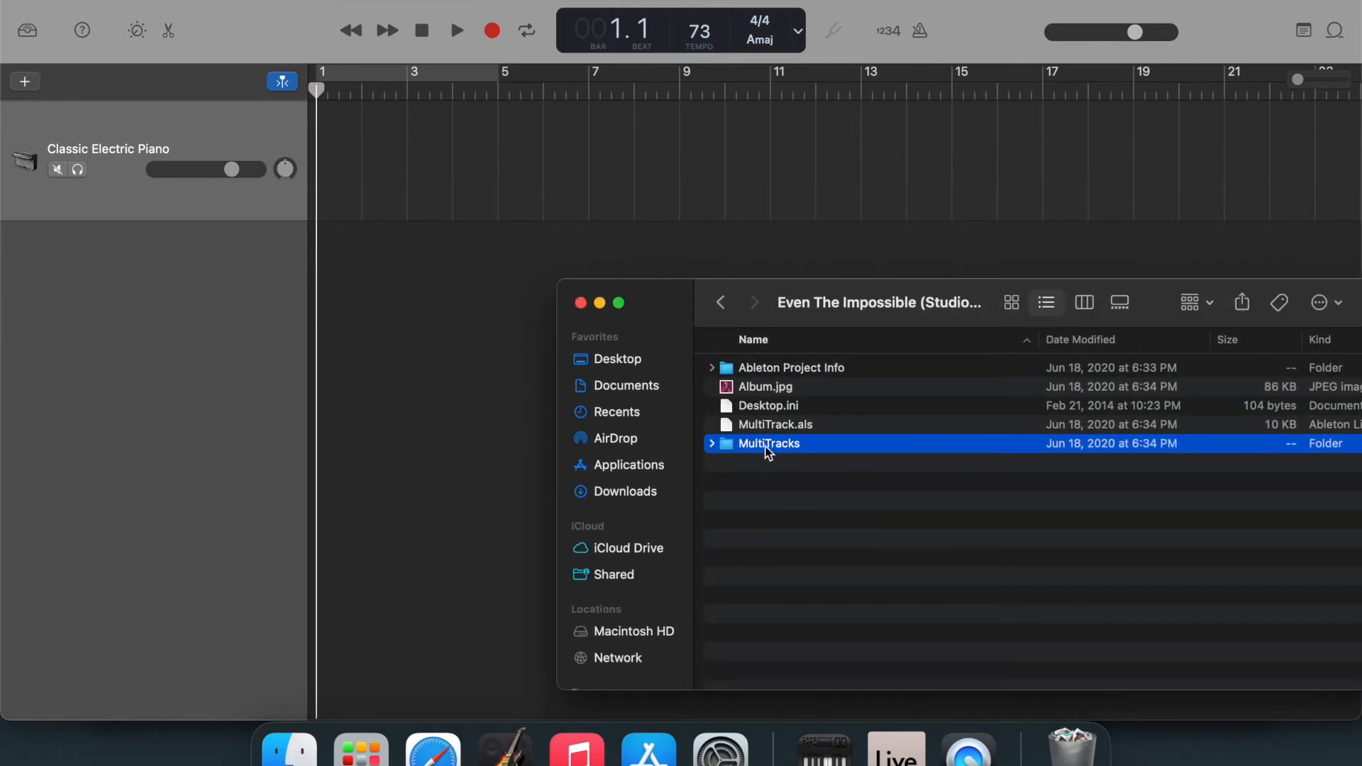
pyautogui.moveTo(768, 453); pyautogui.dragTo(319, 317)
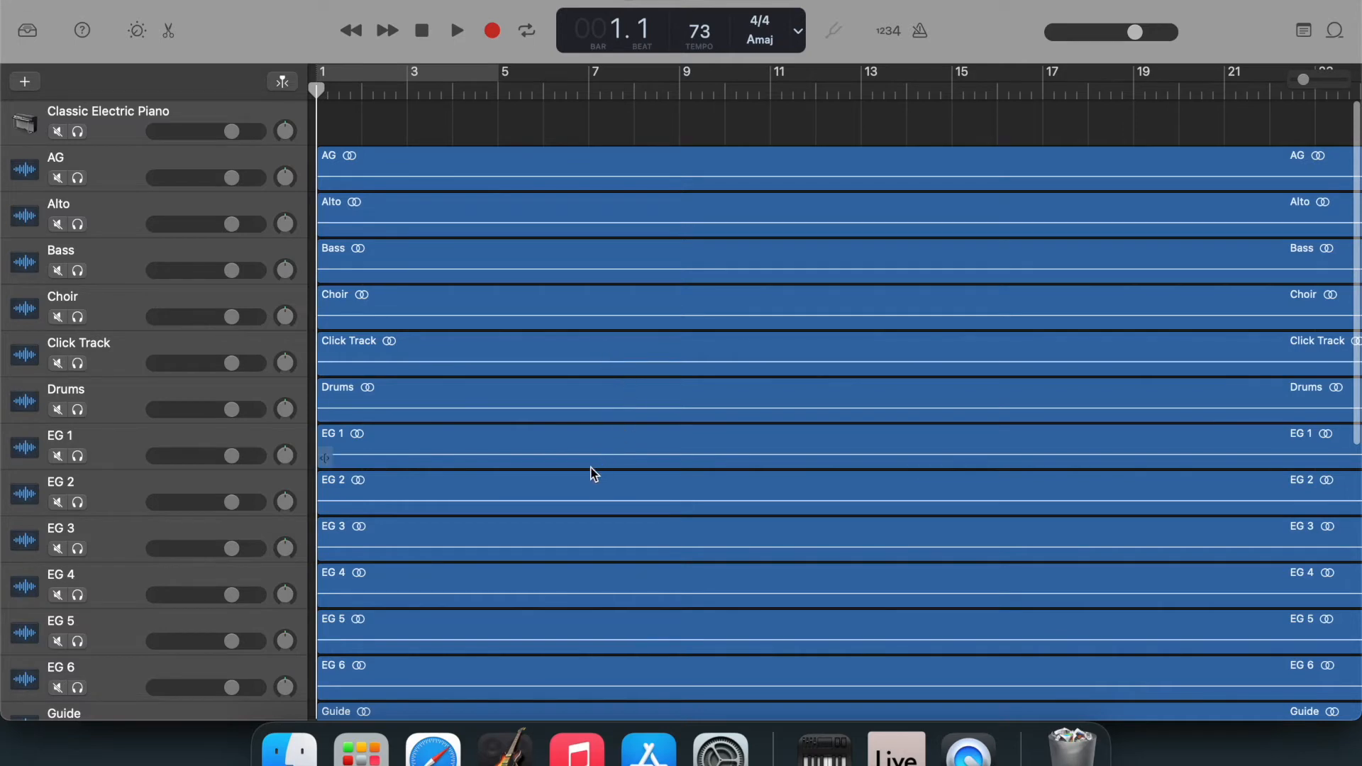
pyautogui.scroll(-5, 592, 474)
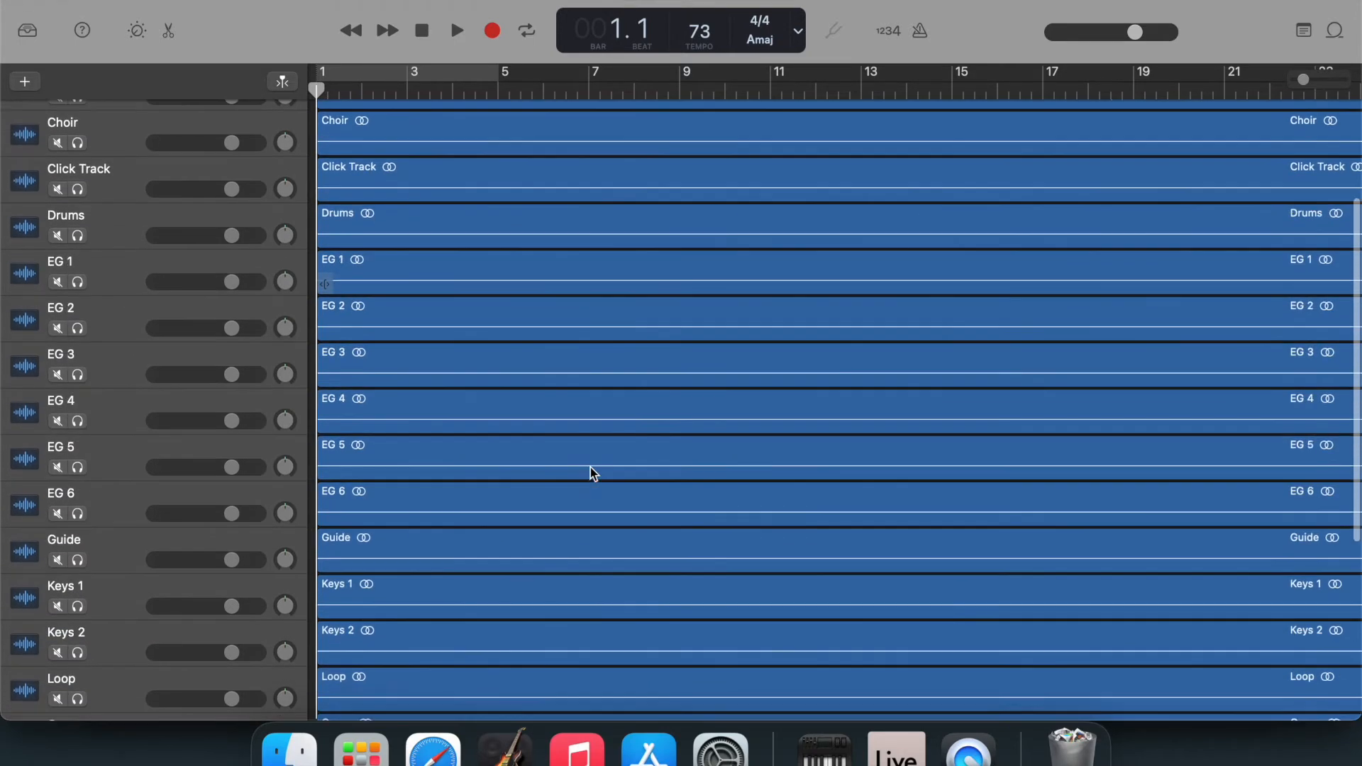
pyautogui.scroll(-5, 593, 474)
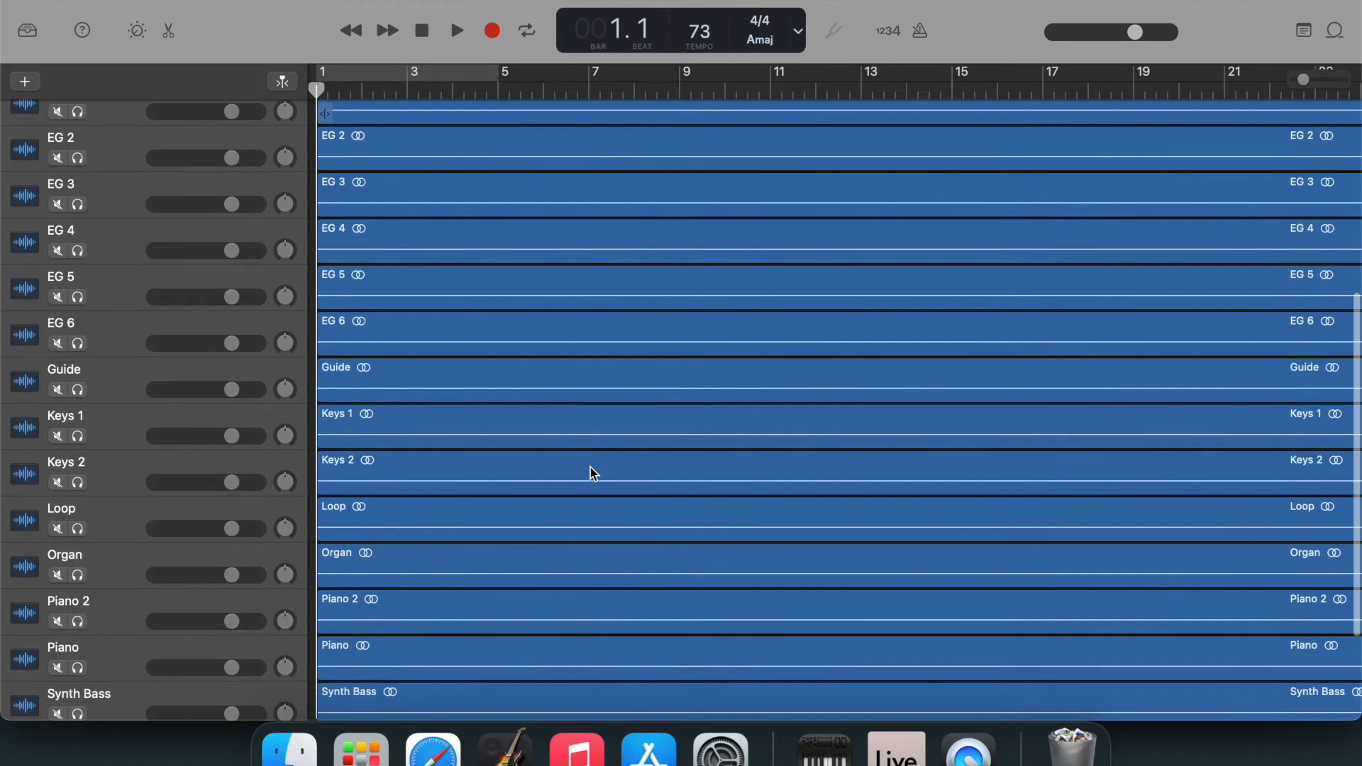
pyautogui.scroll(-3, 593, 474)
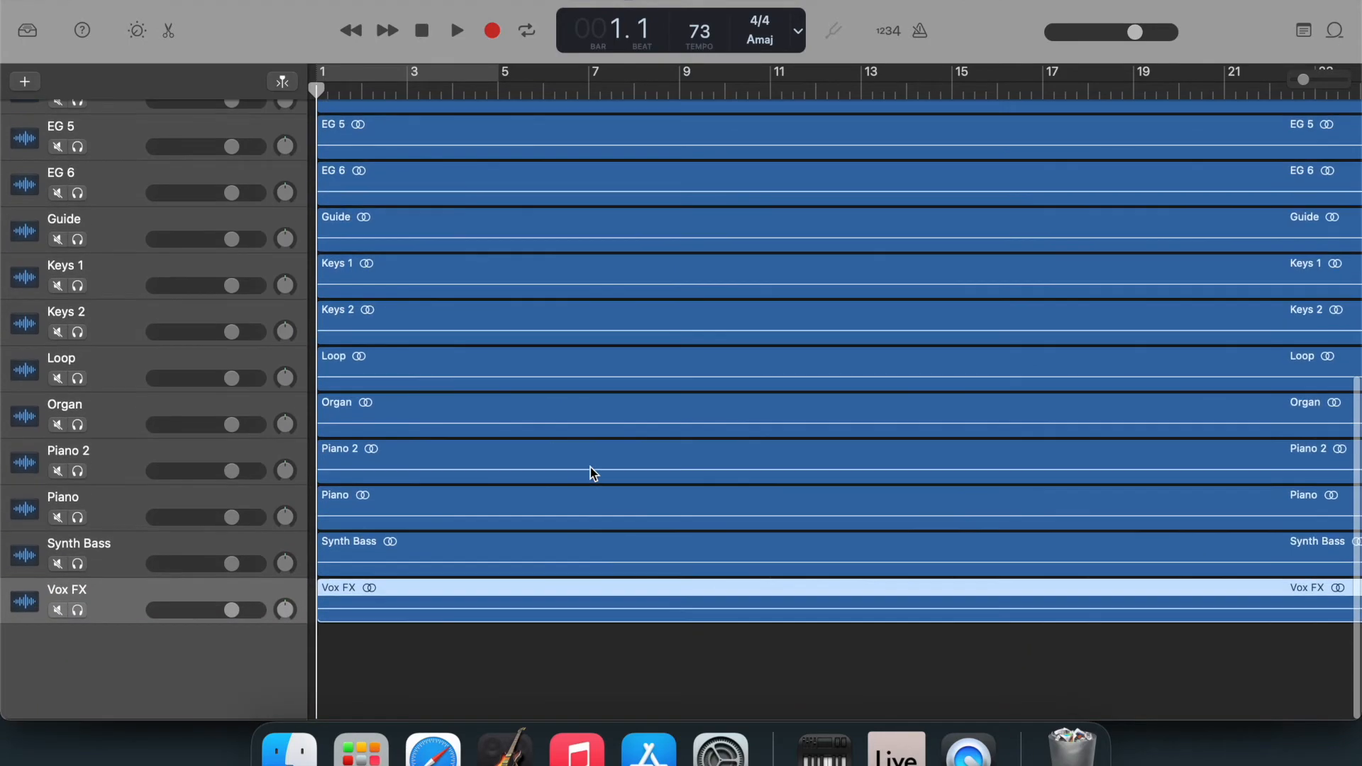
pyautogui.scroll(8, 593, 474)
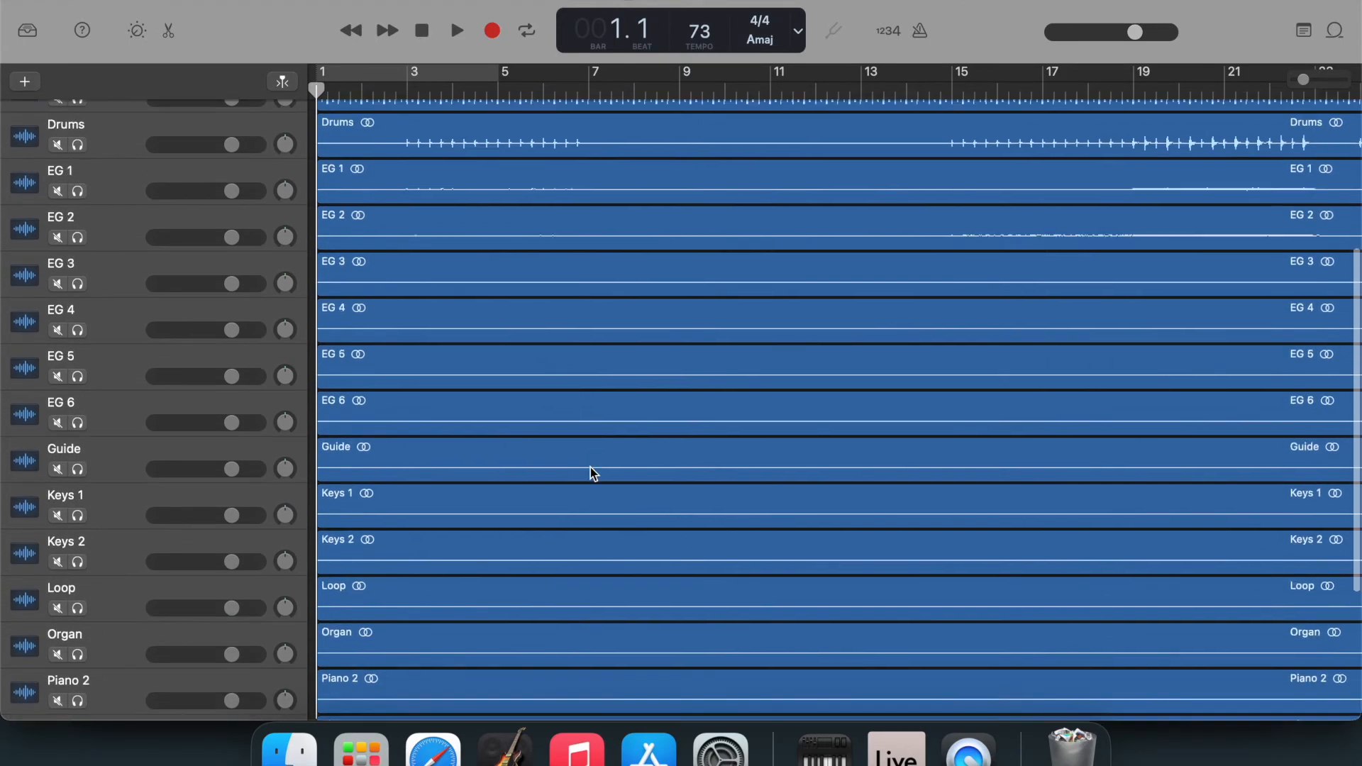
pyautogui.scroll(4, 593, 473)
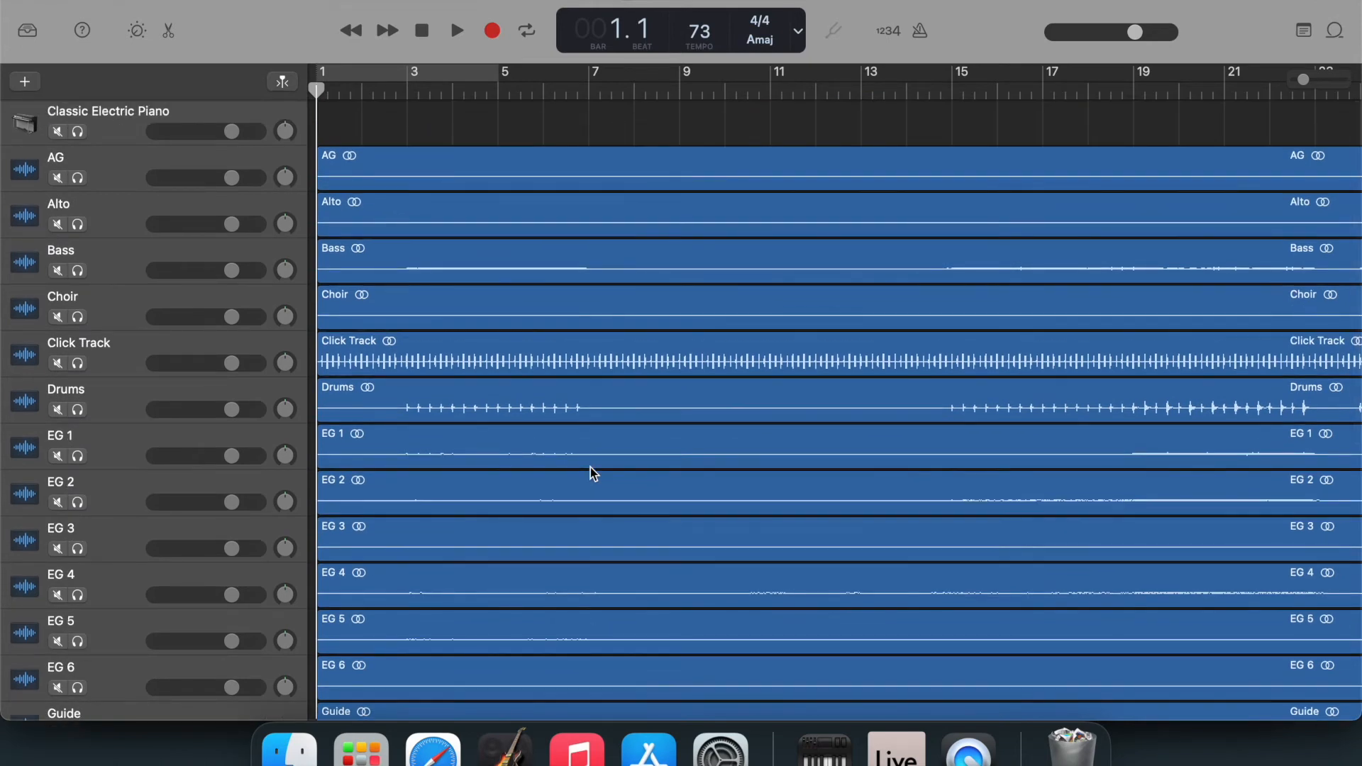
# Delete the empty Classic Electric Piano track from the project.
pyautogui.click(119, 139)
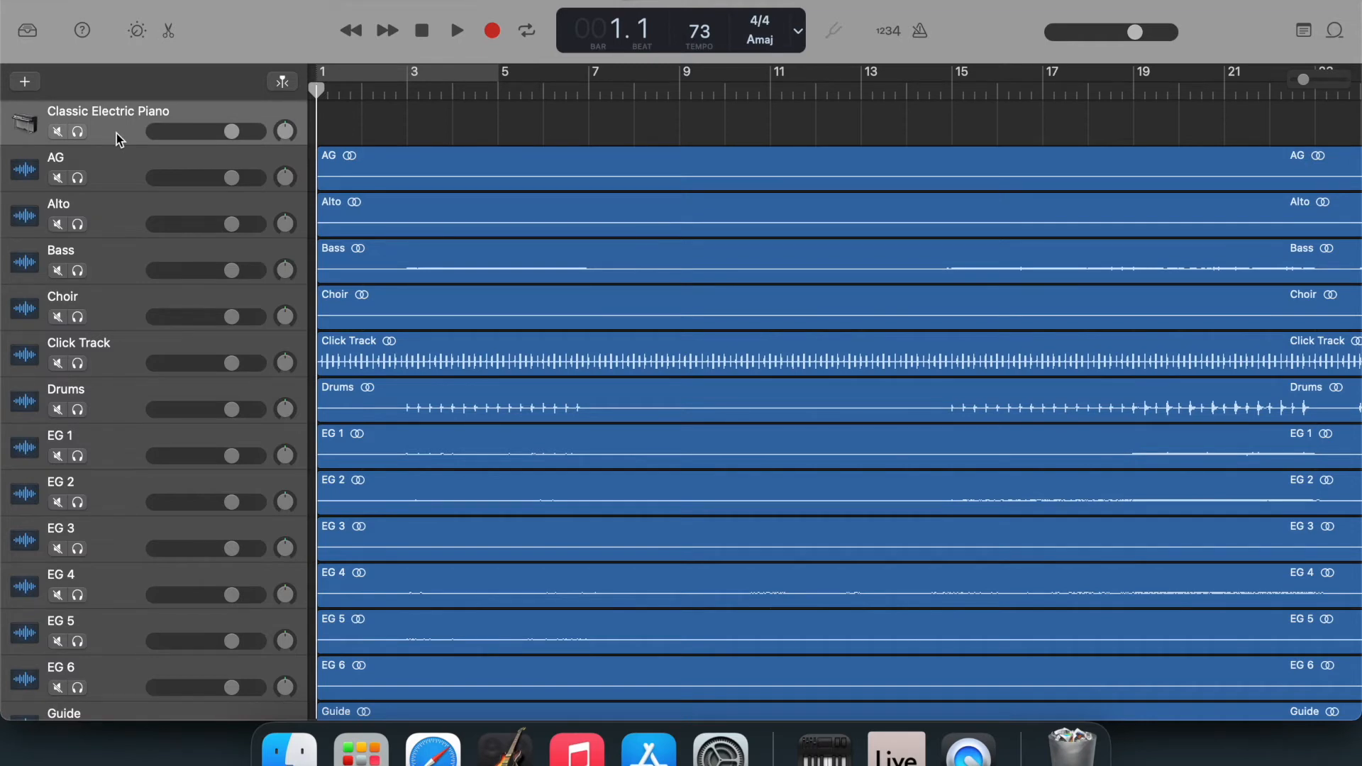
pyautogui.click(240, 0)
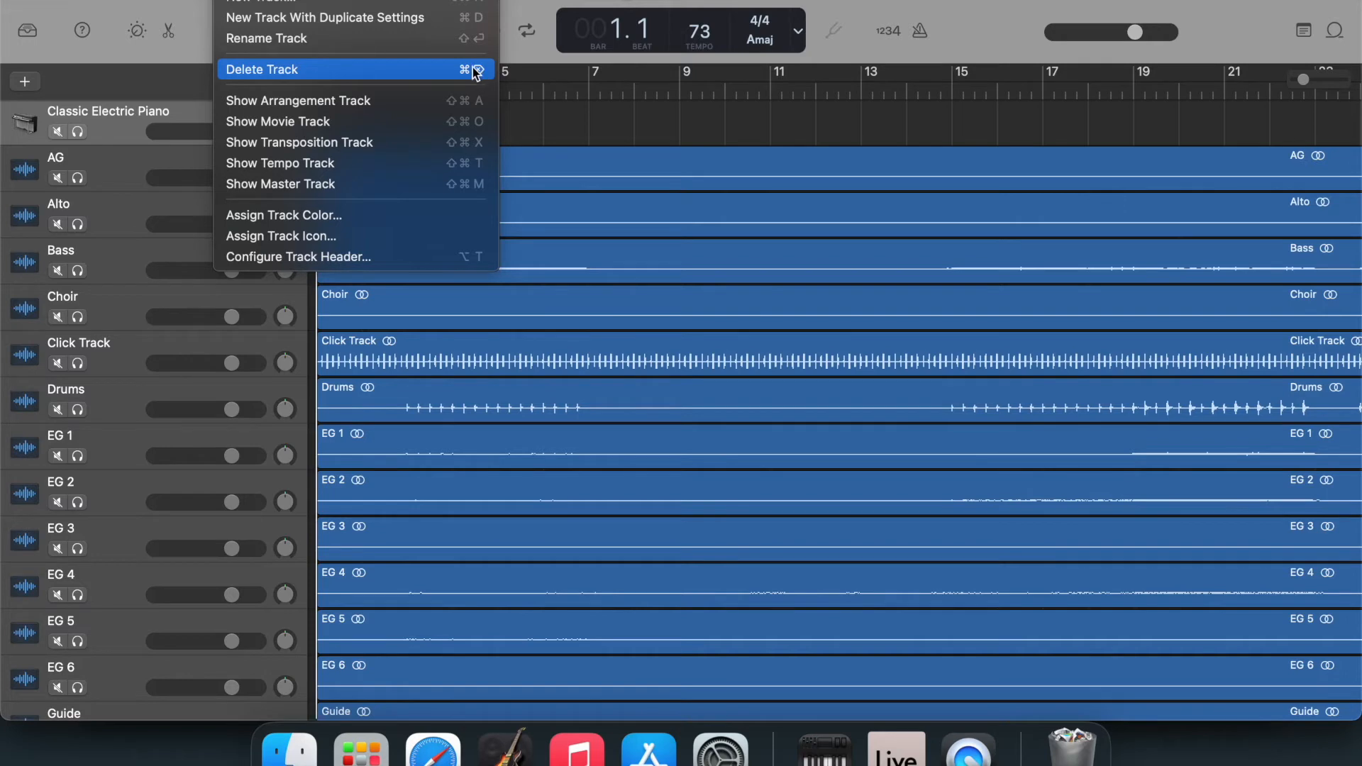
pyautogui.click(202, 49)
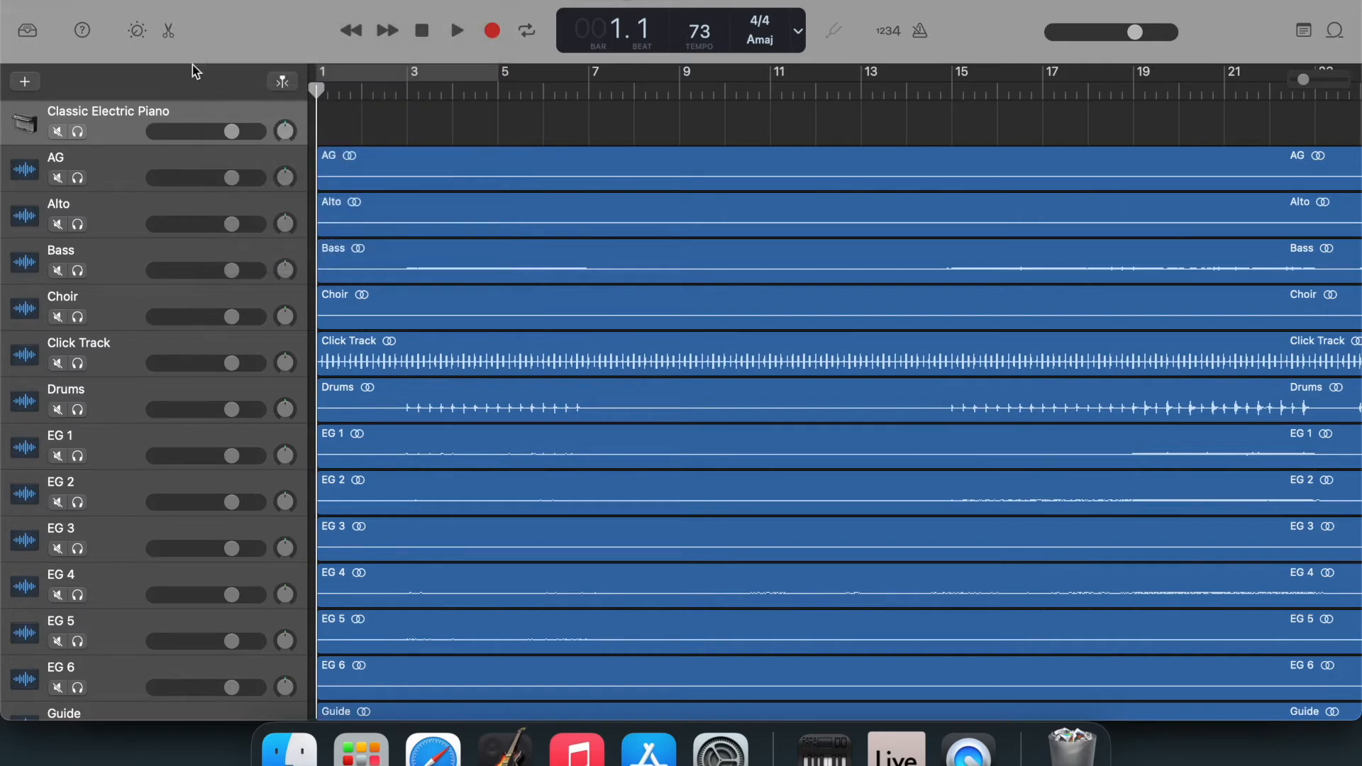
pyautogui.press('super+BackSpace')
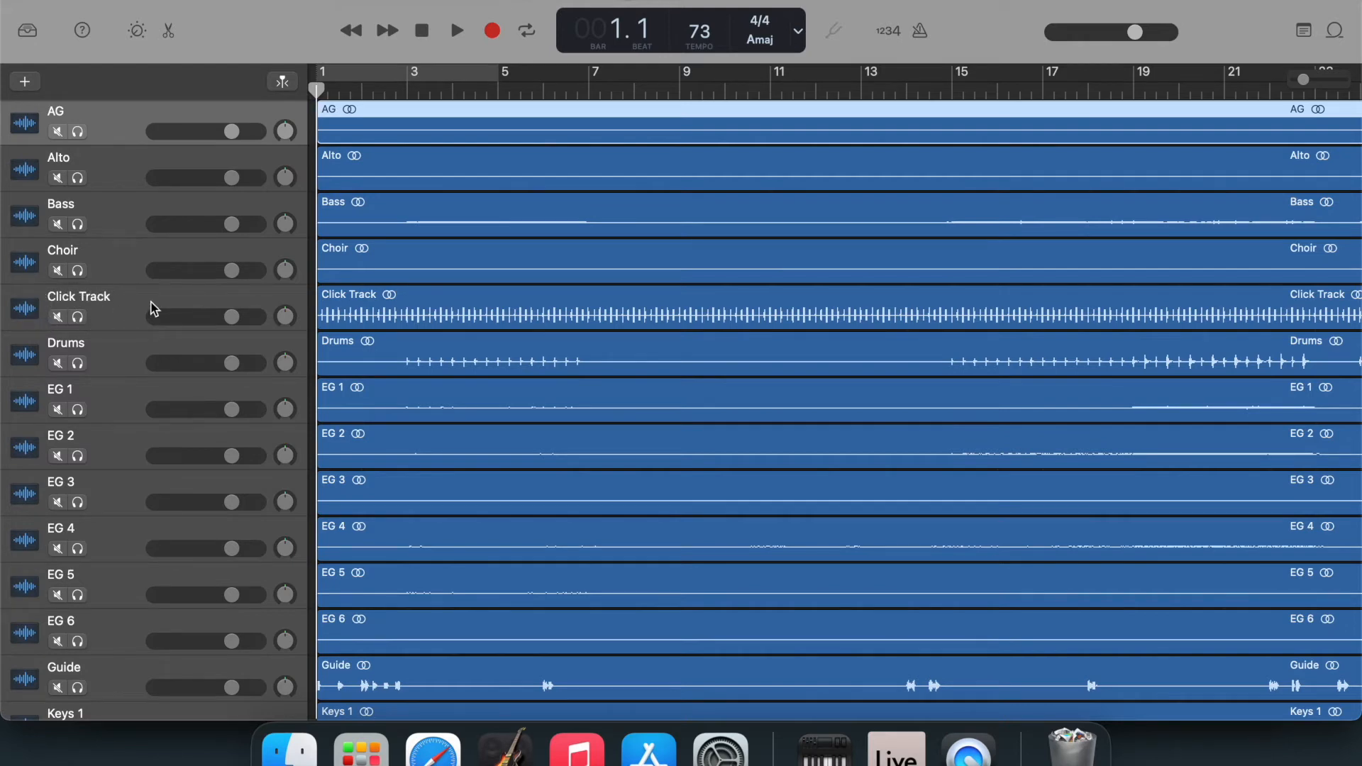
# Pan the Click Track and the Guide track hard right, and review the track list.
pyautogui.moveTo(285, 316); pyautogui.dragTo(295, 246)
pyautogui.scroll(-5, 122, 309)
pyautogui.scroll(-4, 119, 306)
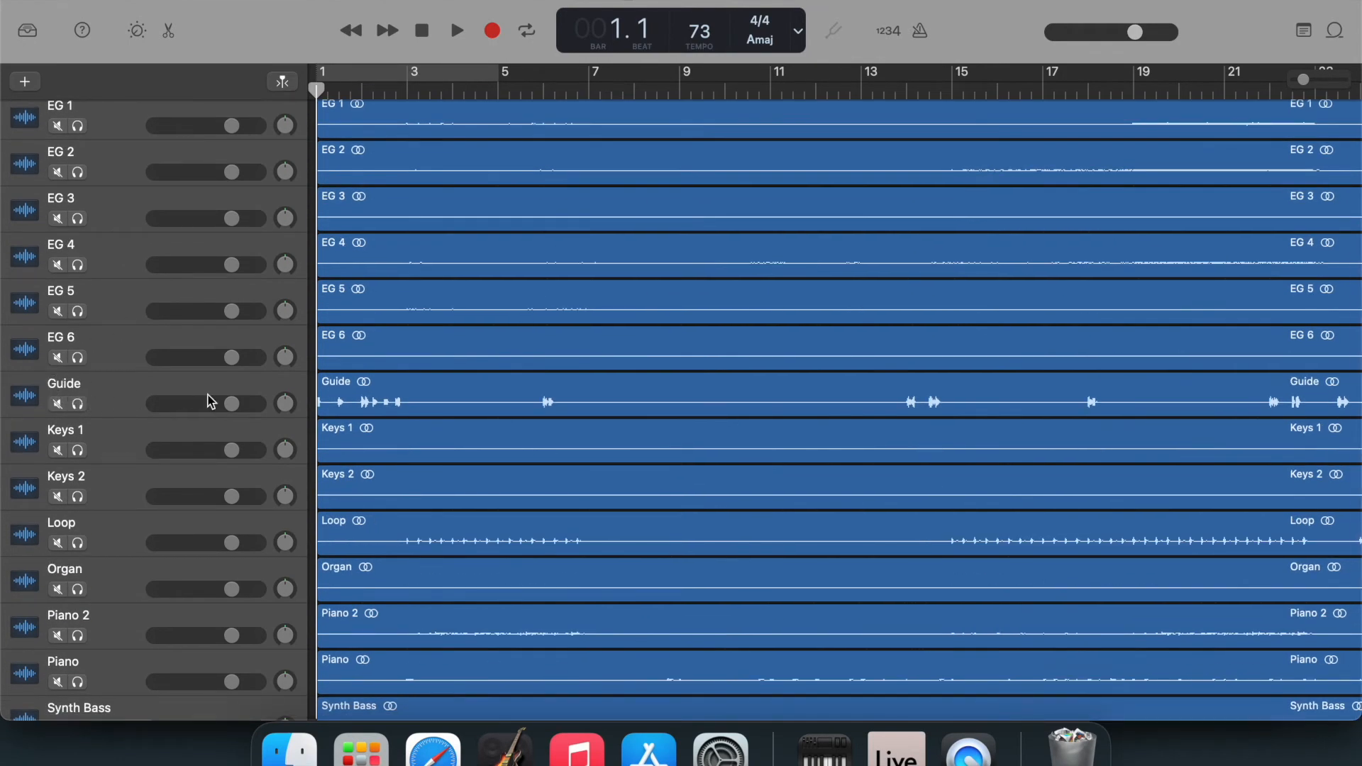
pyautogui.click(287, 405)
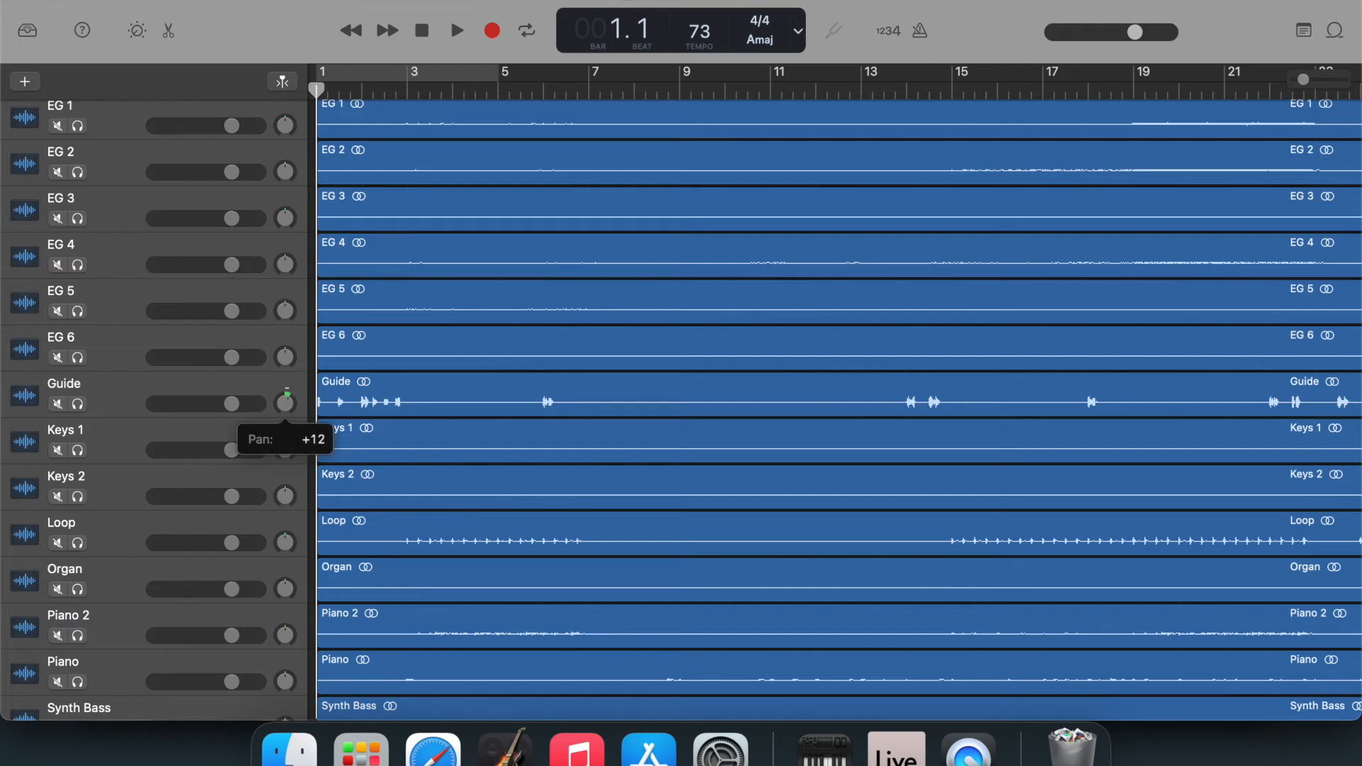
pyautogui.moveTo(292, 344); pyautogui.dragTo(294, 334)
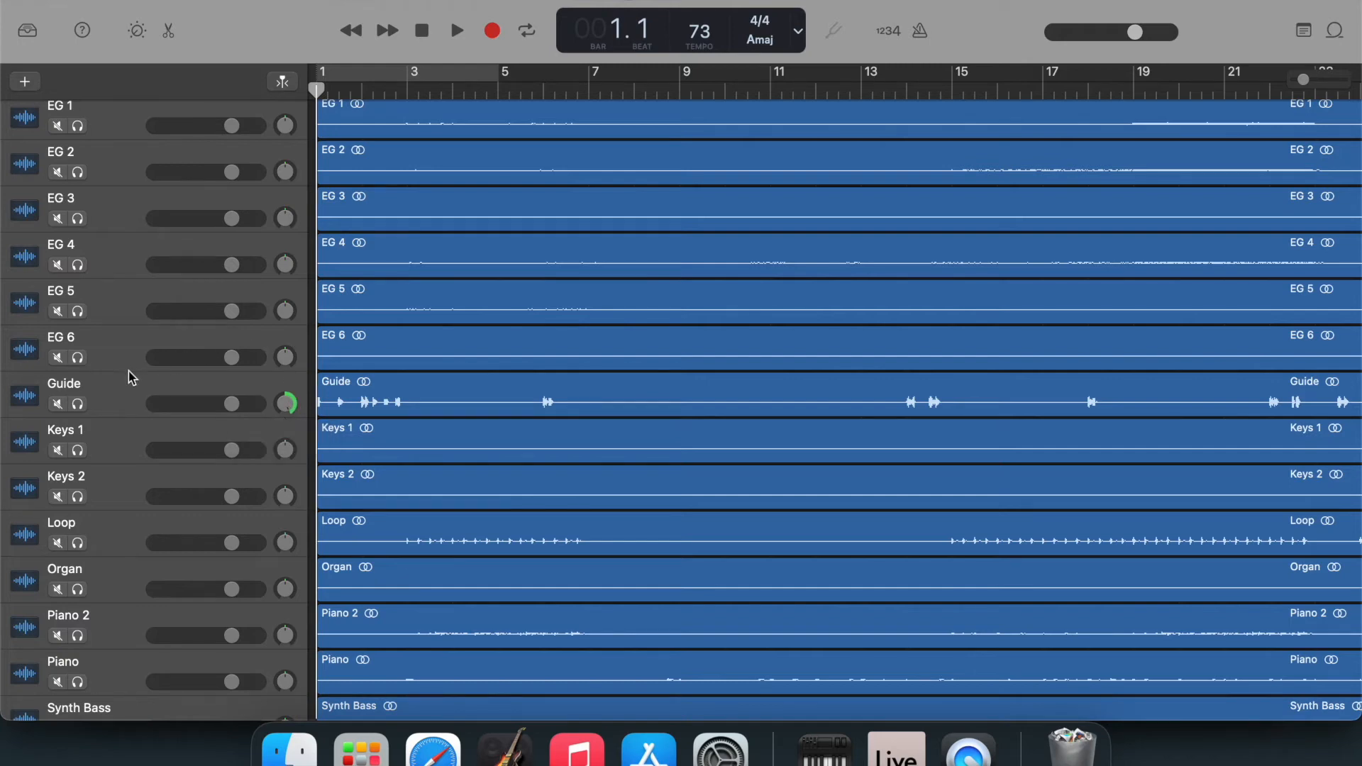
pyautogui.scroll(-3, 115, 383)
pyautogui.scroll(5, 115, 383)
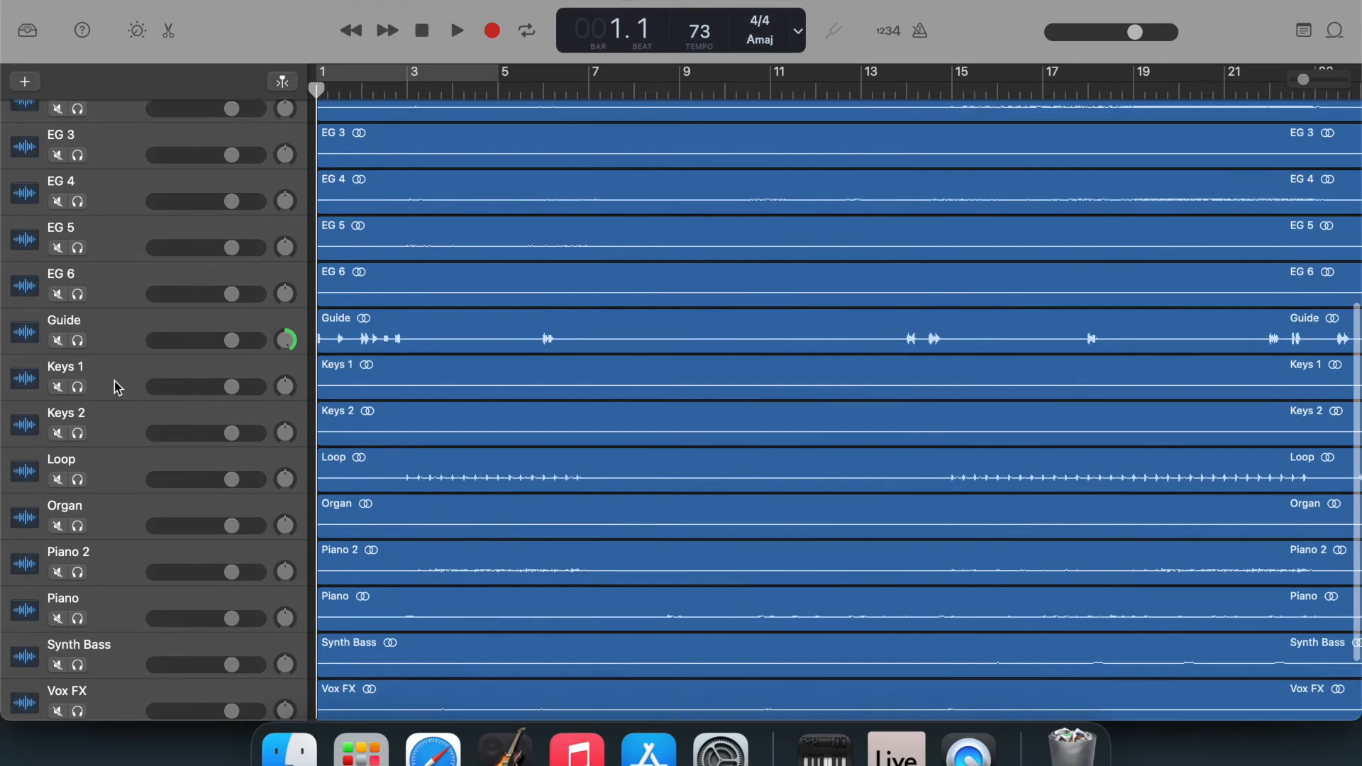
pyautogui.scroll(4, 114, 381)
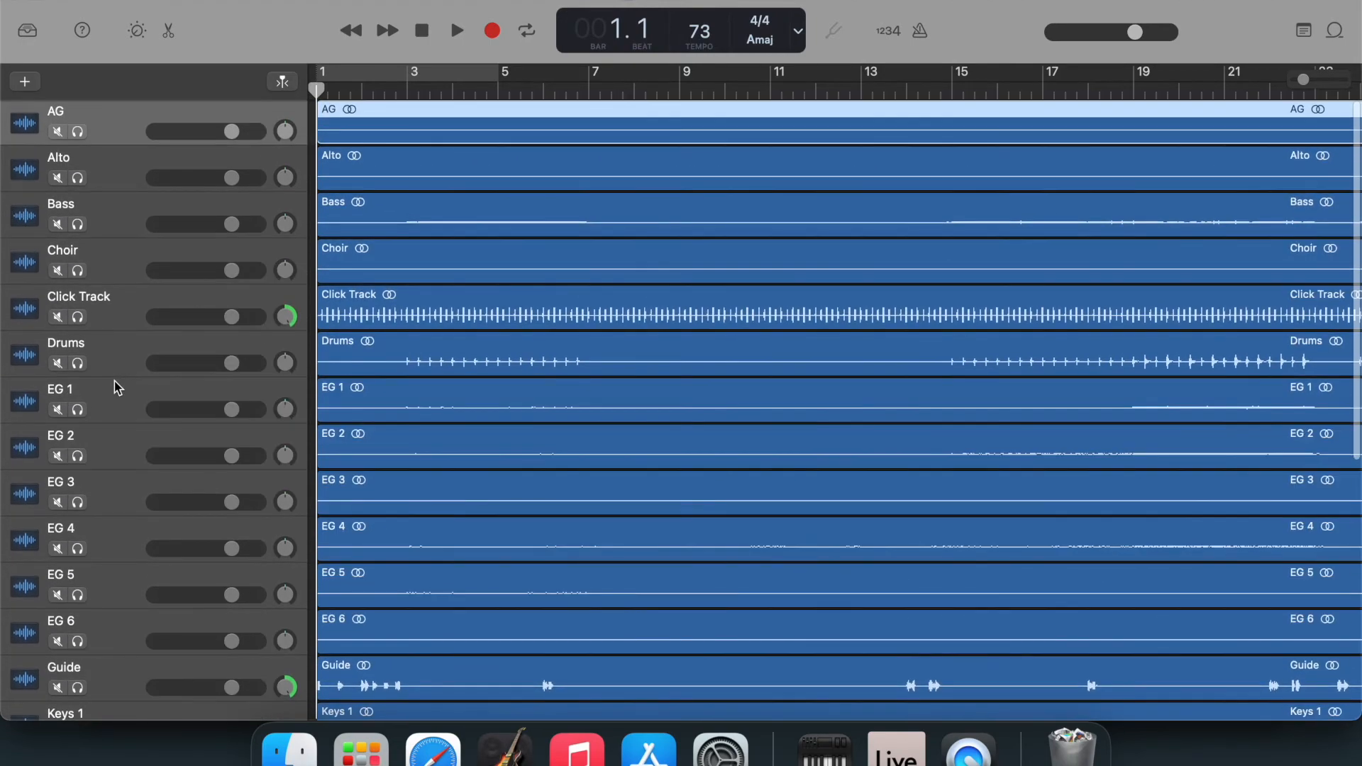
# Solo the AG, Choir and Click Track tracks, and turn solo off again on all three.
pyautogui.click(78, 132)
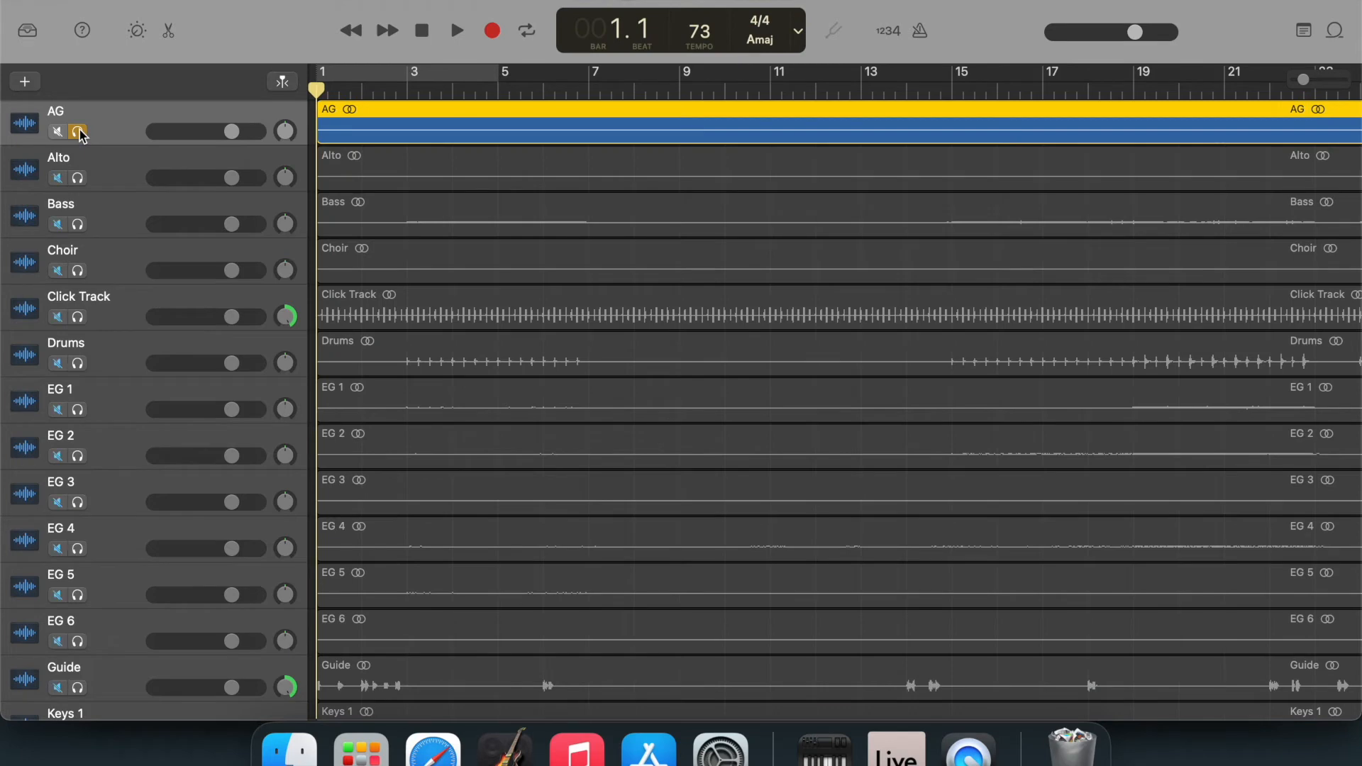
pyautogui.click(78, 271)
pyautogui.click(78, 317)
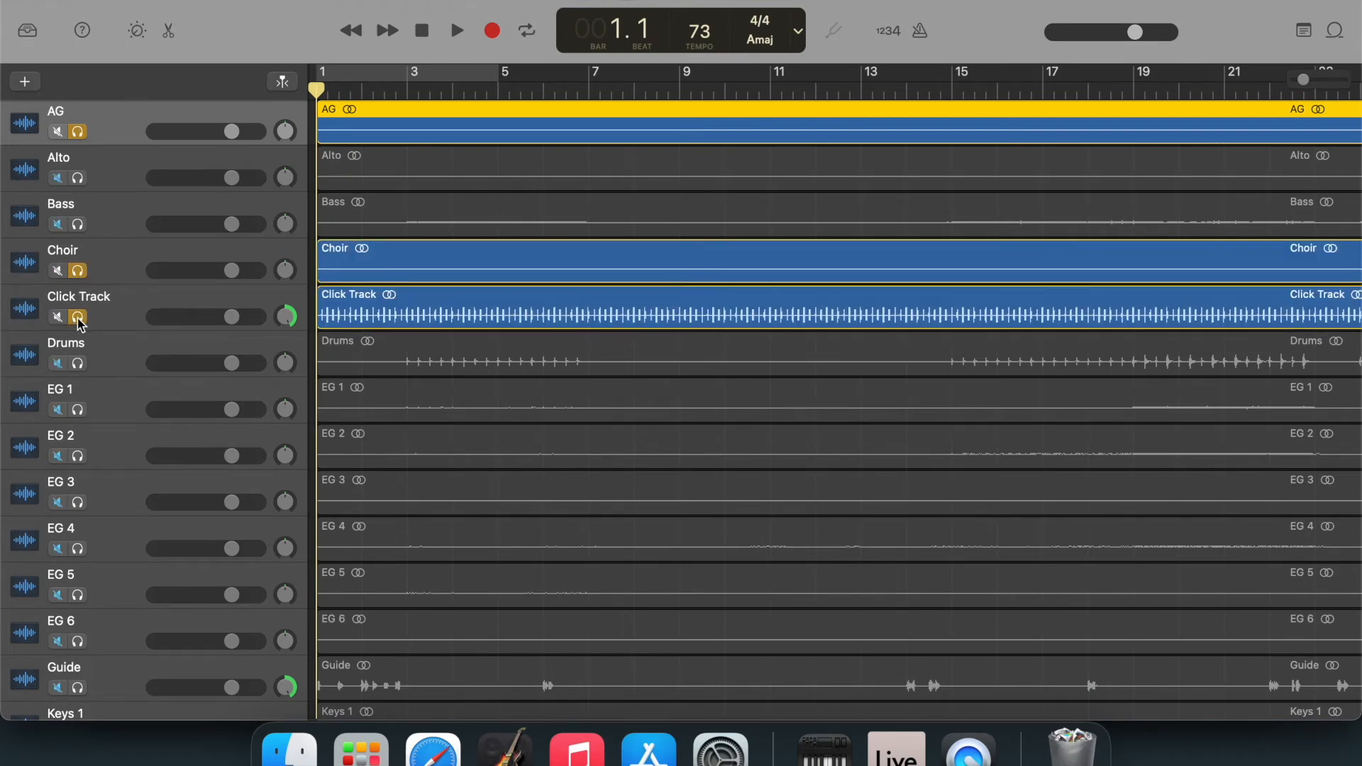
pyautogui.click(78, 317)
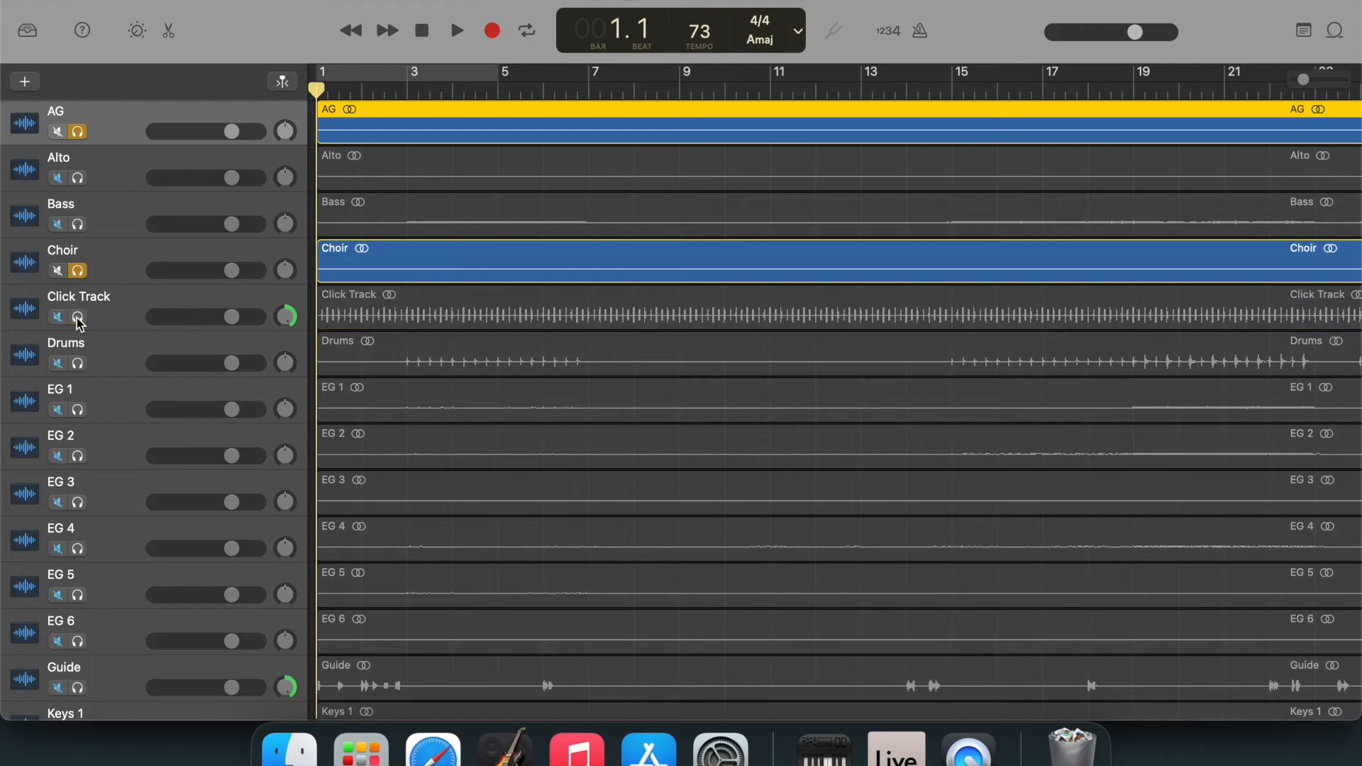
pyautogui.click(78, 271)
pyautogui.click(78, 132)
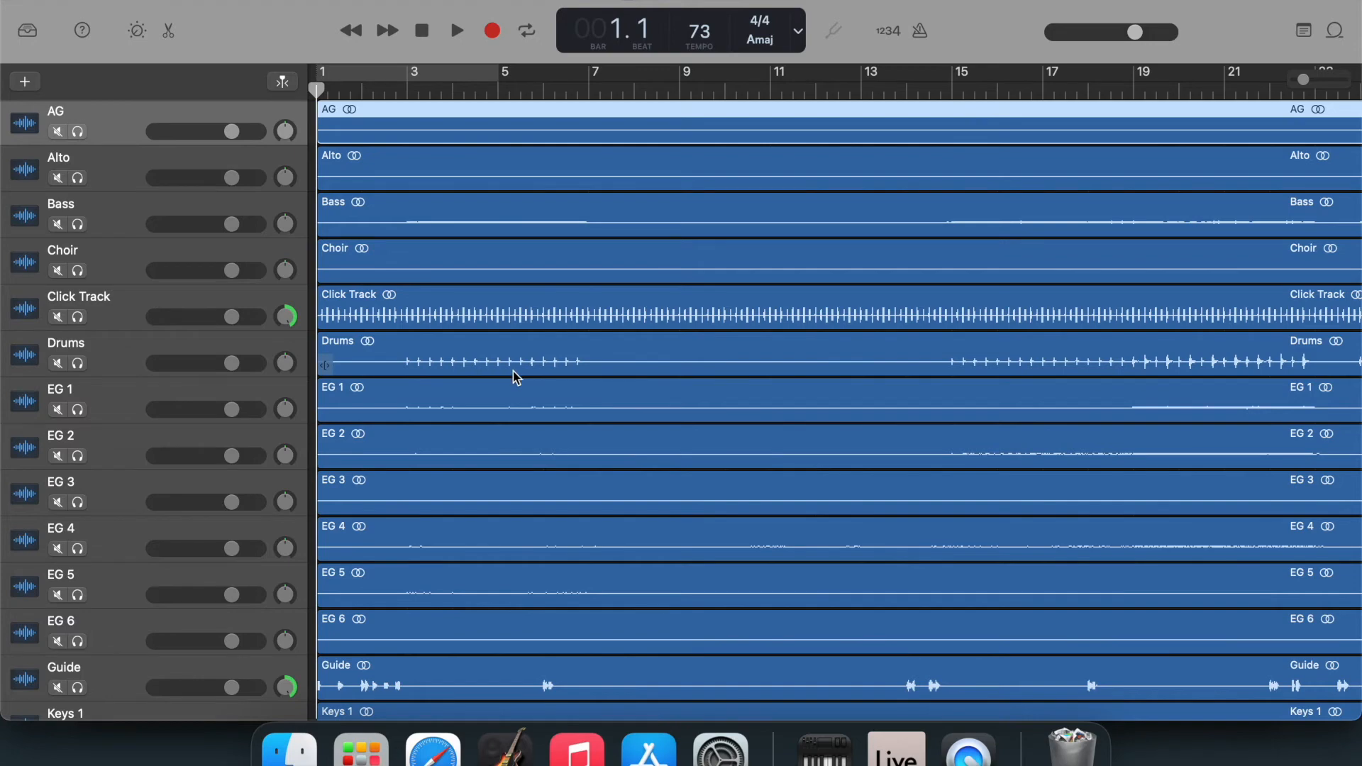
# Examine the Guide track's cues against the other stems, moving the playhead to bars 6, 14, 15 and 18.
pyautogui.scroll(-3, 514, 374)
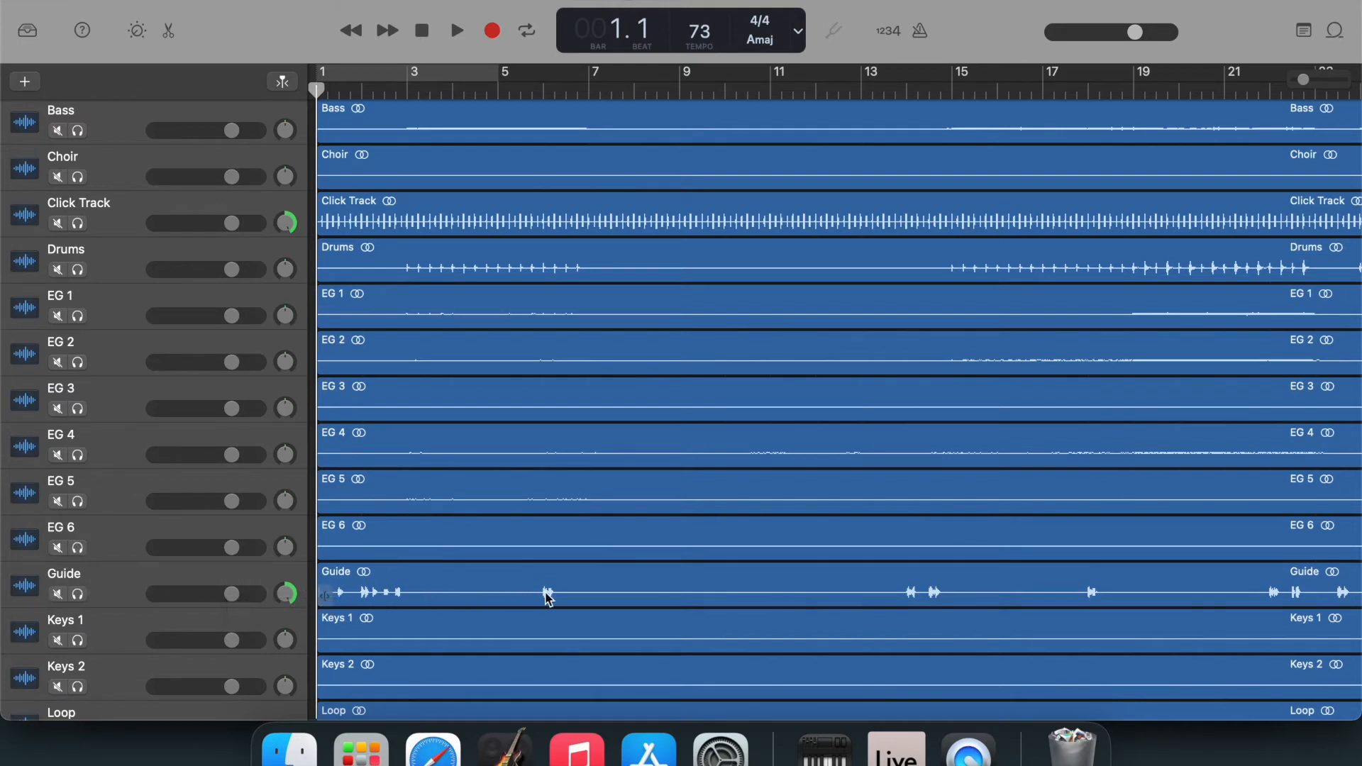
pyautogui.click(542, 86)
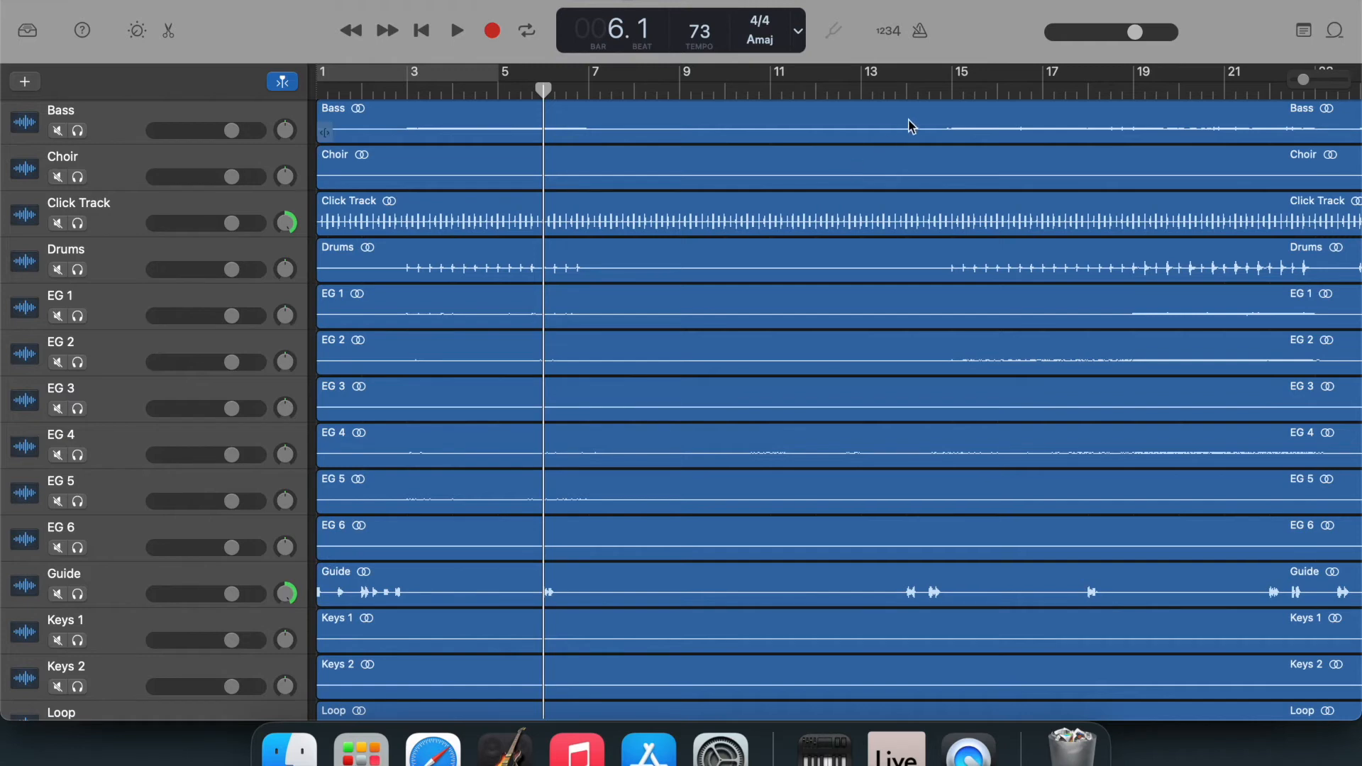
pyautogui.click(905, 91)
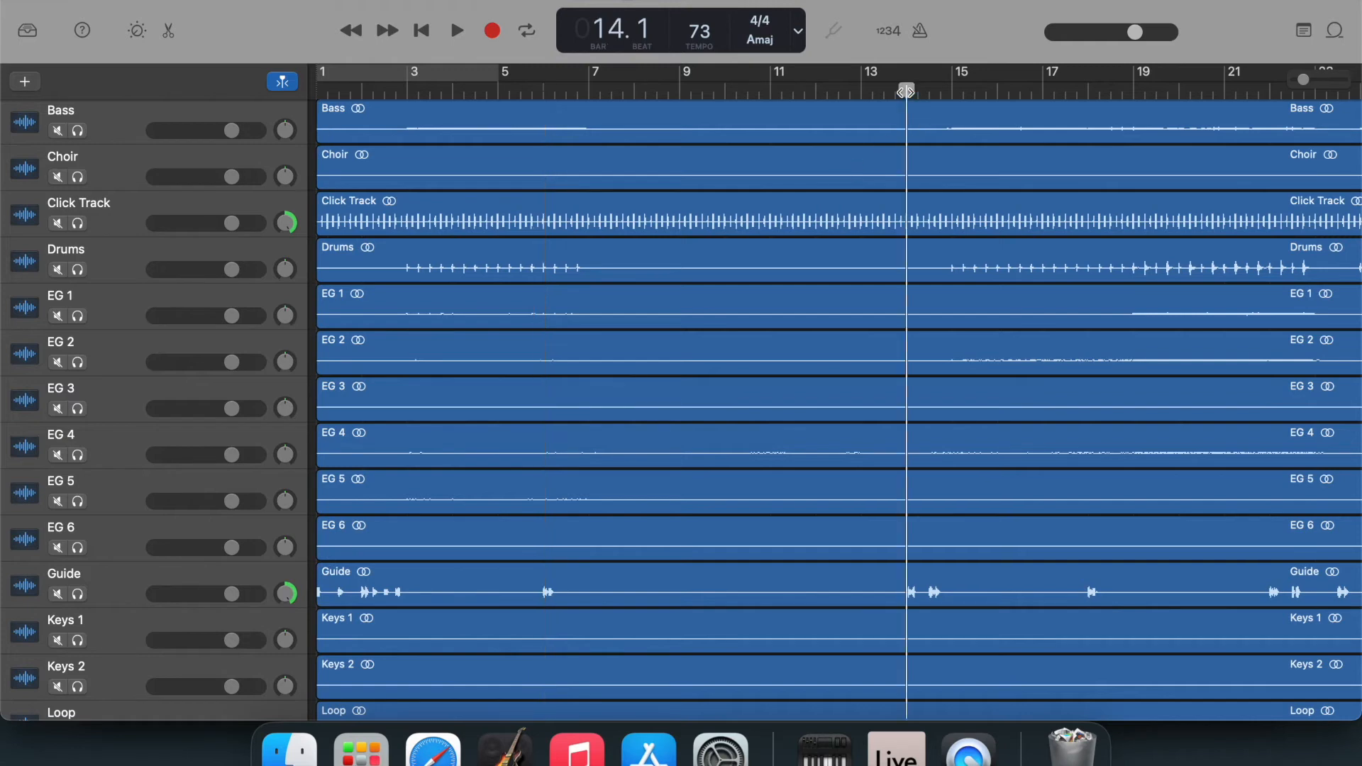
pyautogui.click(953, 91)
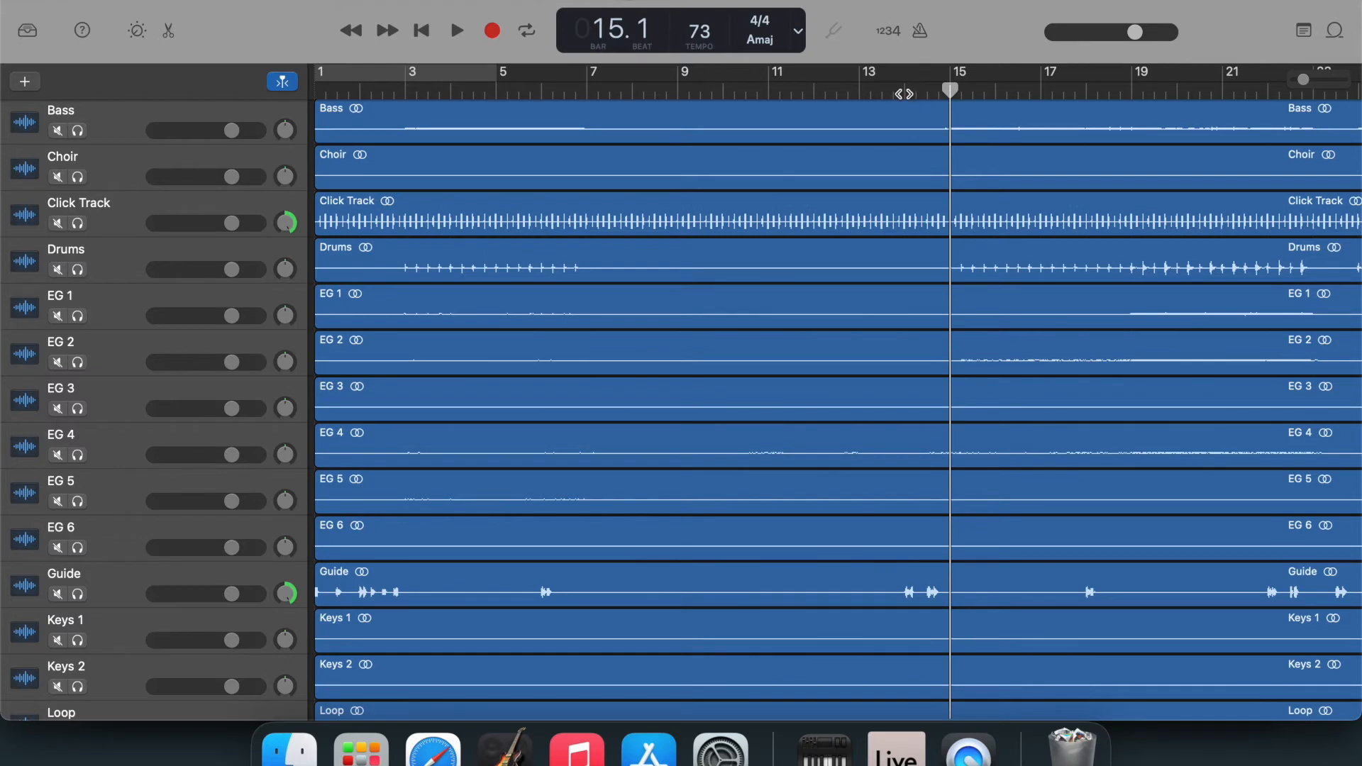
pyautogui.click(1087, 91)
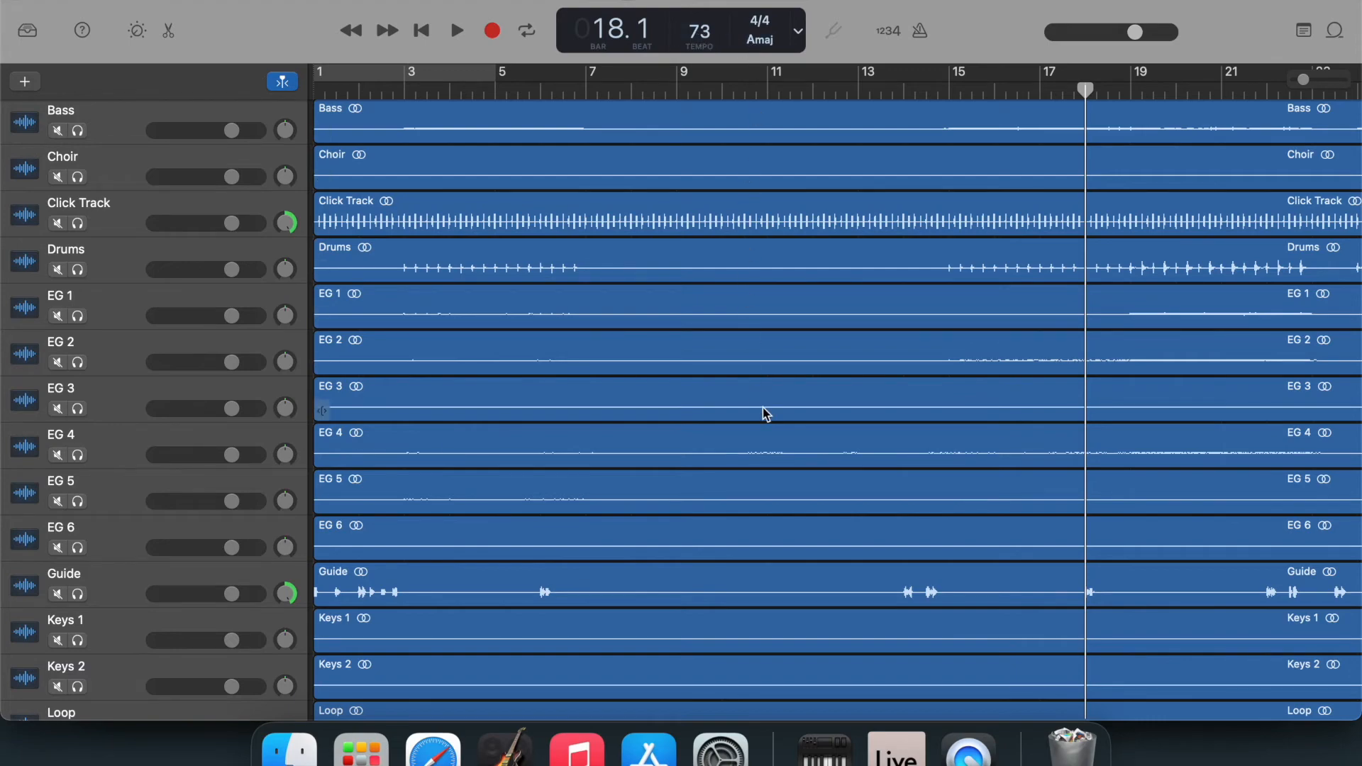
pyautogui.hscroll(10, 764, 413)
pyautogui.hscroll(5, 764, 413)
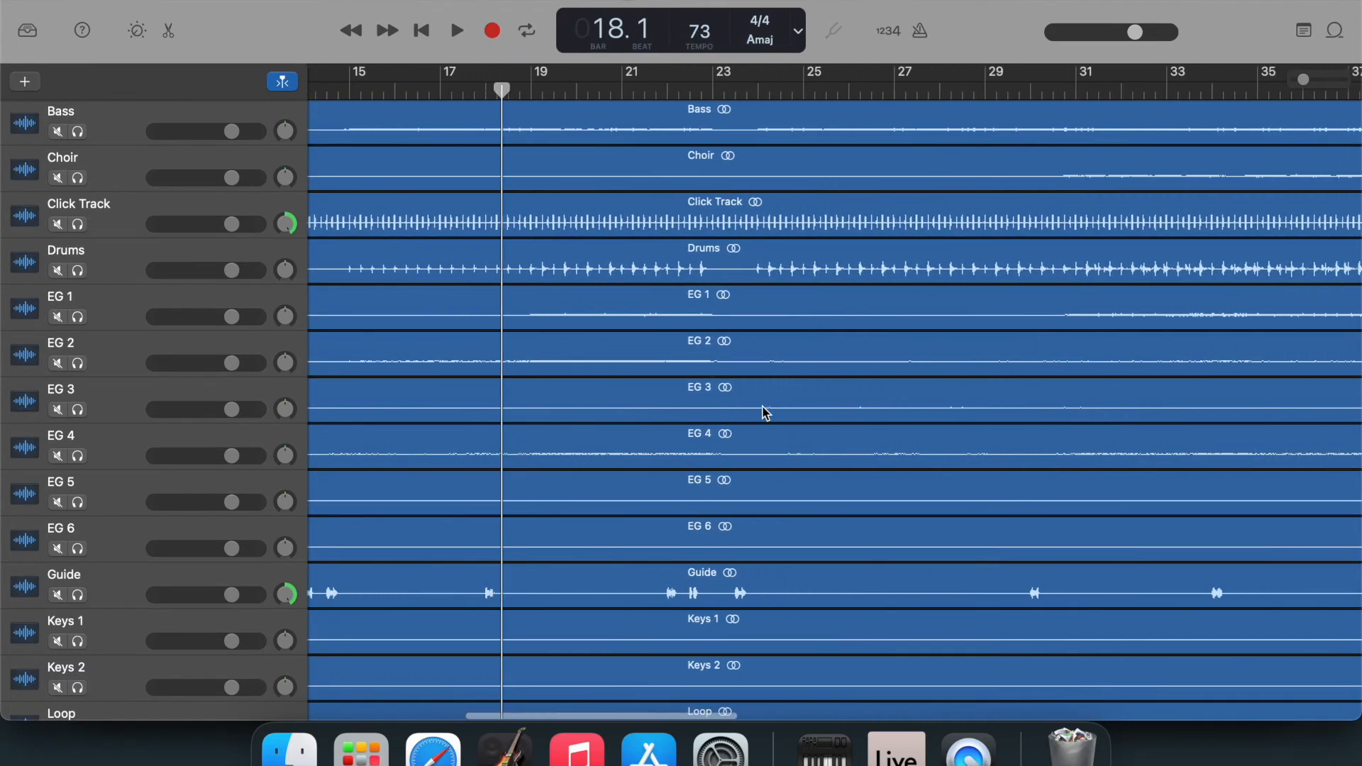
pyautogui.hscroll(-15, 764, 413)
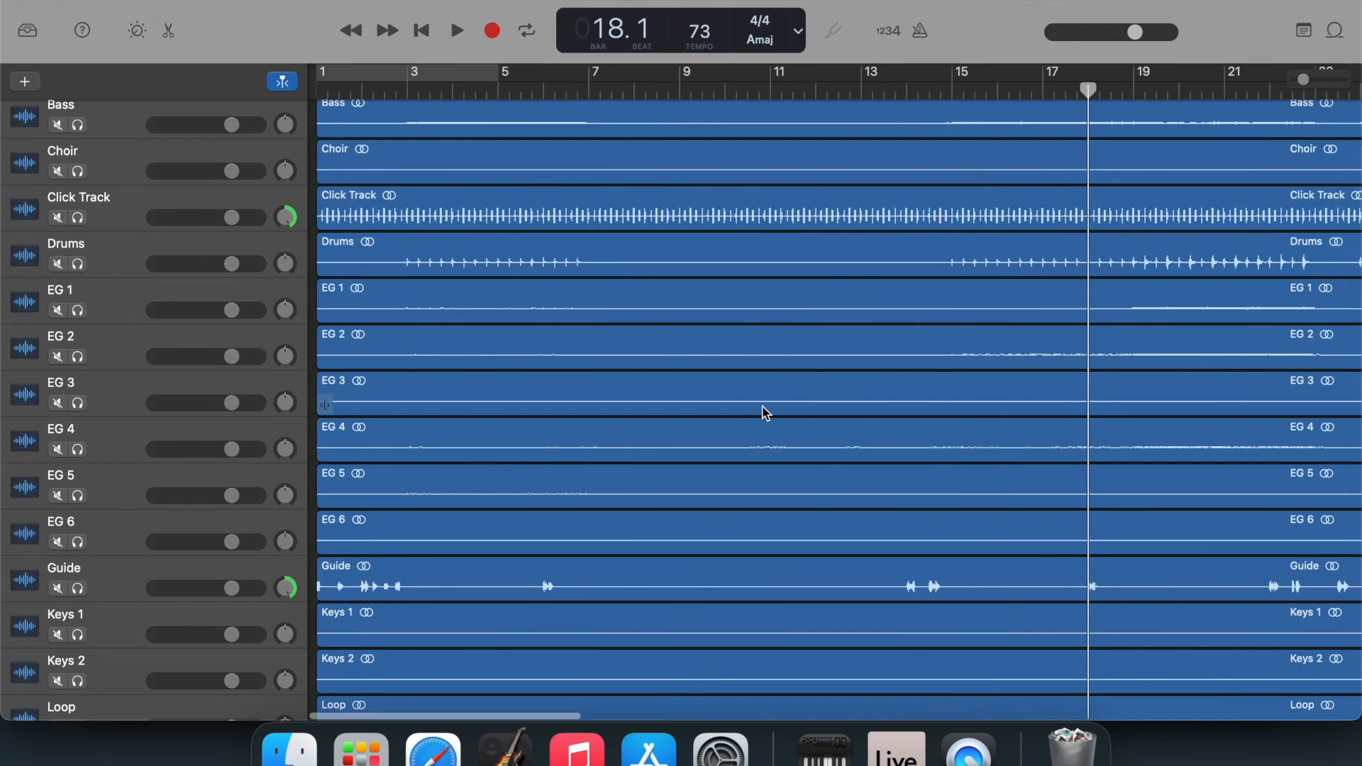
# Play the song from bar 1 for about four bars, stop it, and return the playhead to the beginning.
pyautogui.press('Return')
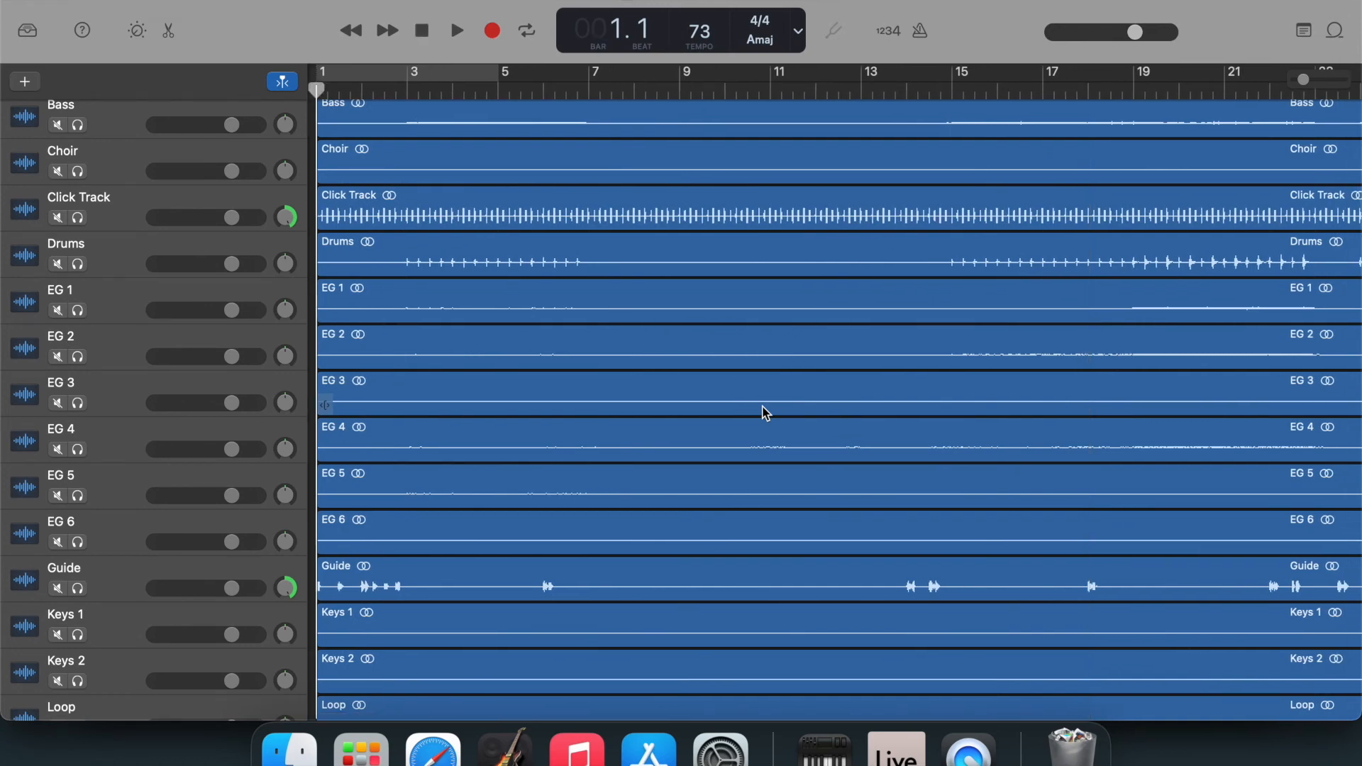
pyautogui.press('space')
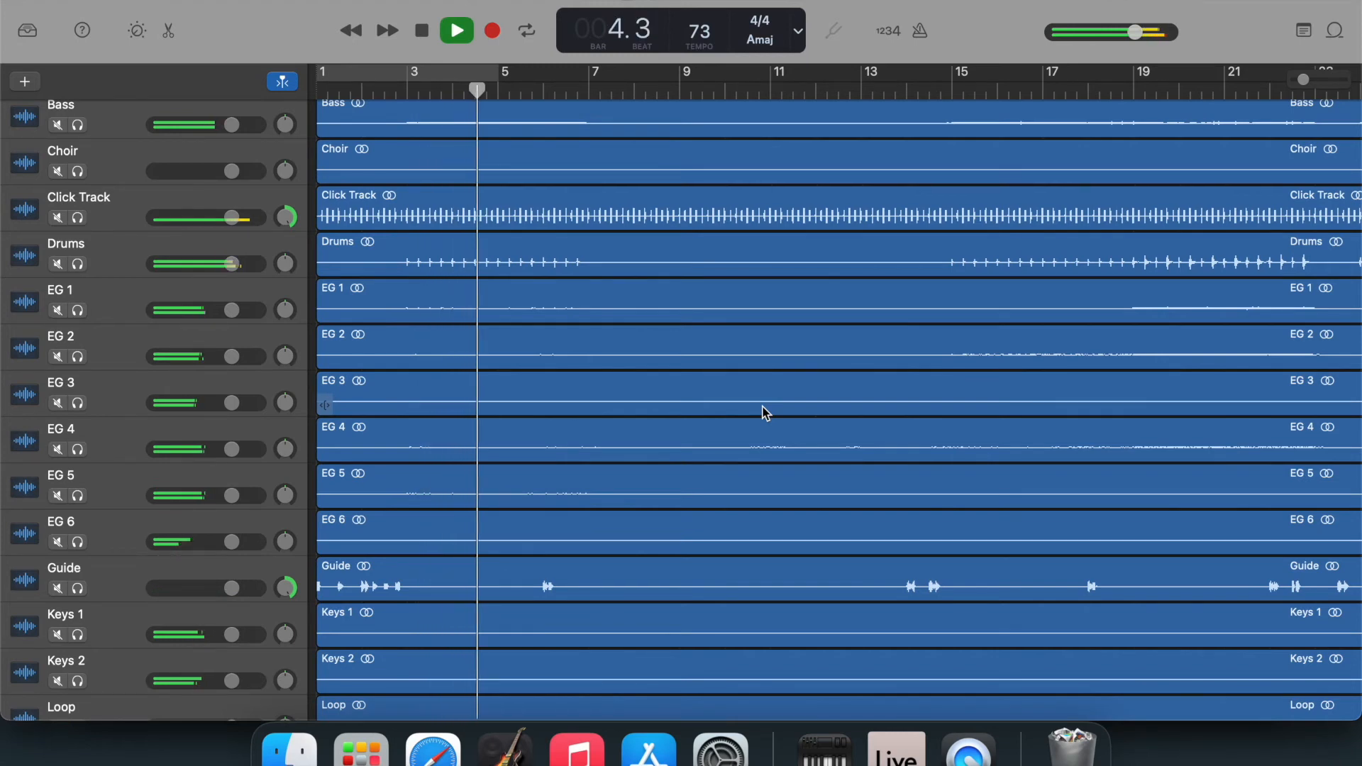
pyautogui.press('space')
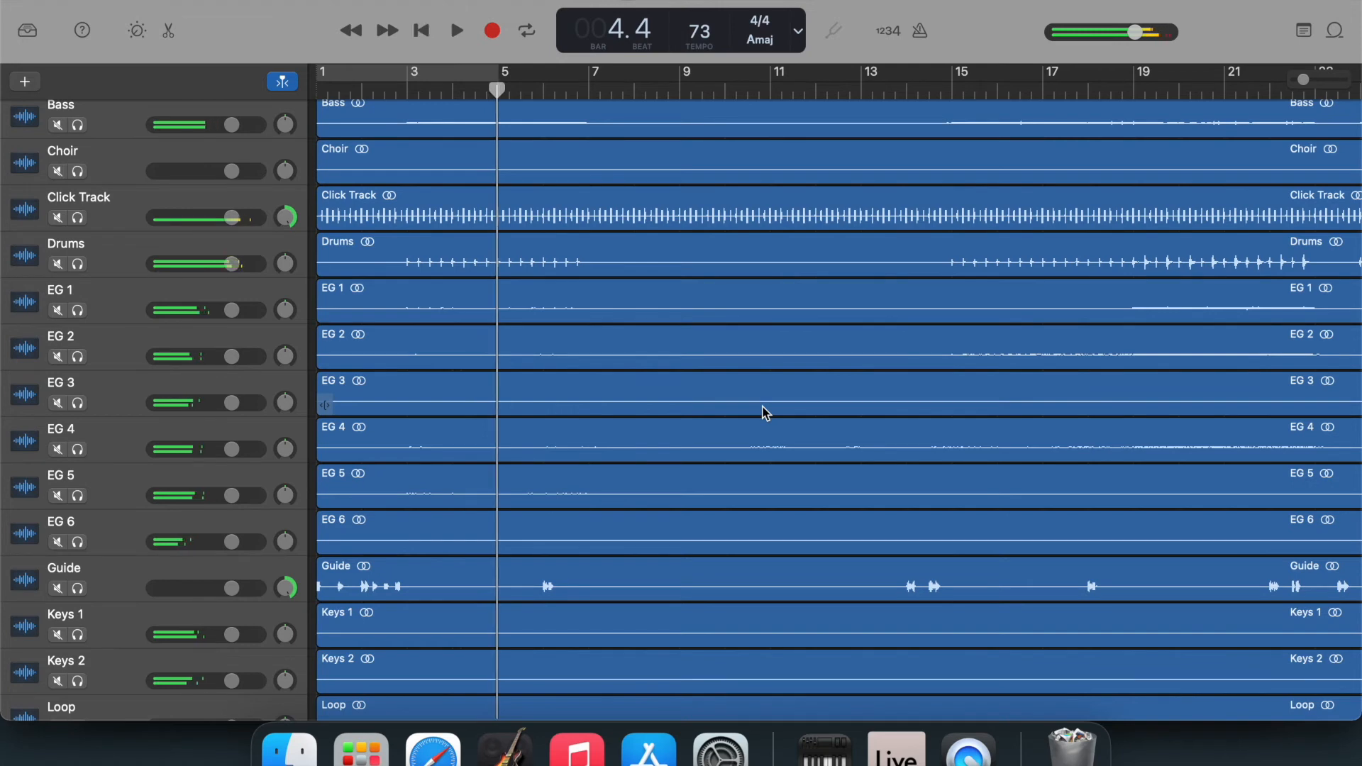
pyautogui.press('Return')
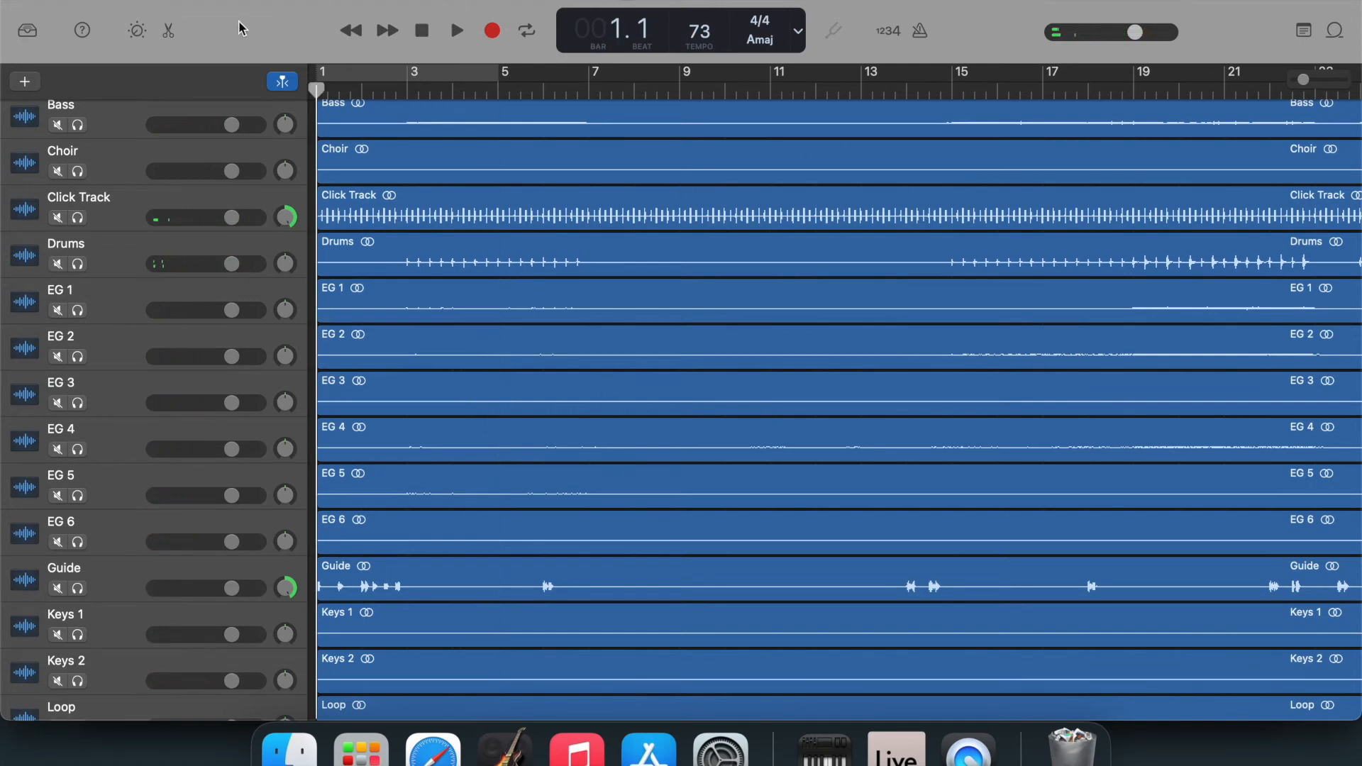
# Save the project as "Even the Impossible - A" in the GarageBand folder.
pyautogui.click(151, 0)
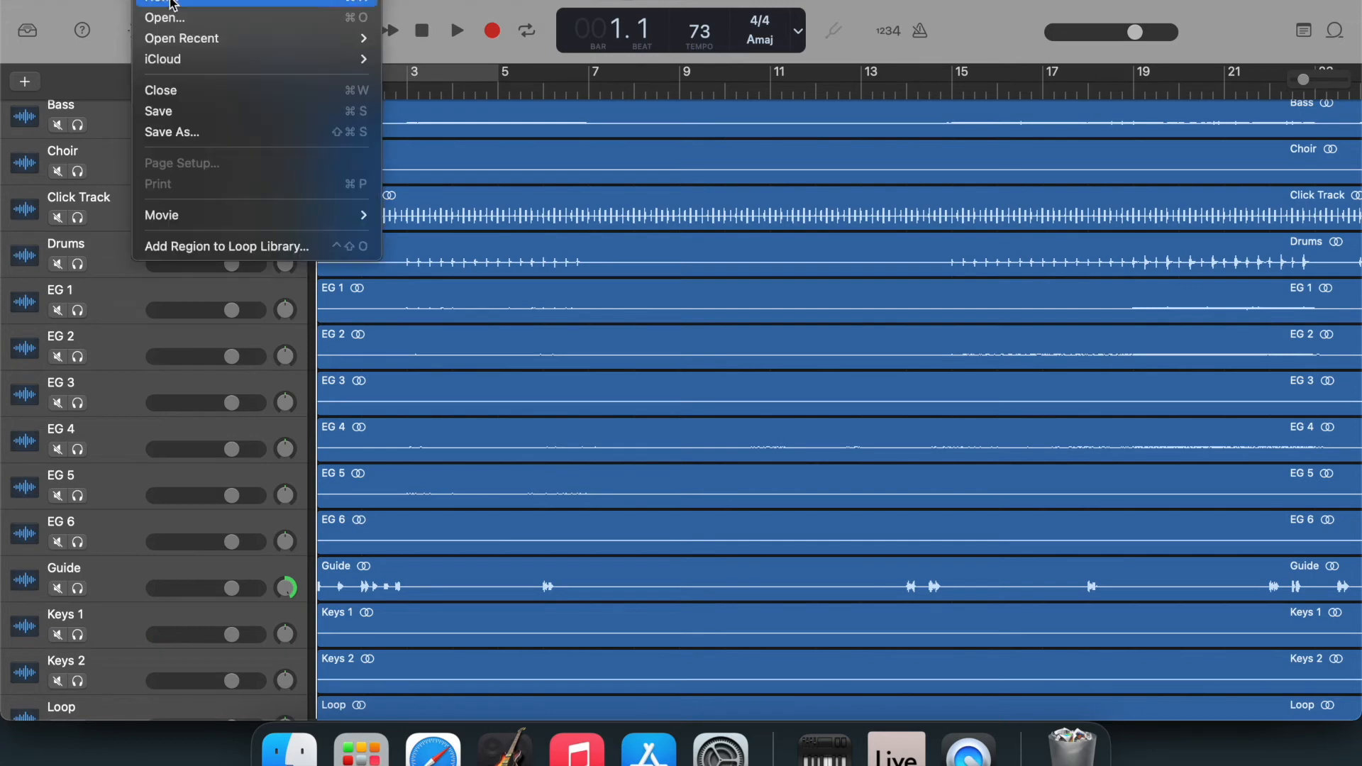
pyautogui.click(186, 113)
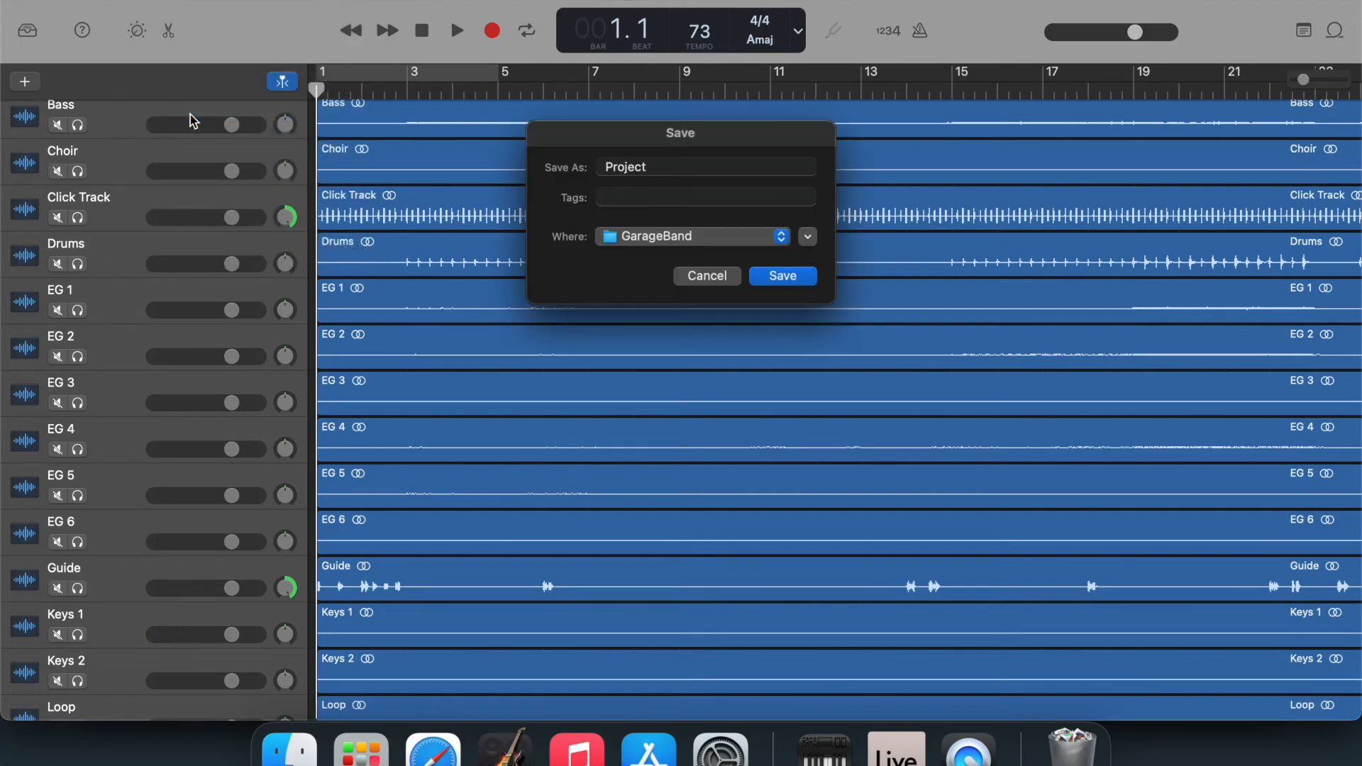
pyautogui.doubleClick(688, 173)
pyautogui.write('Even the Impossible - A')
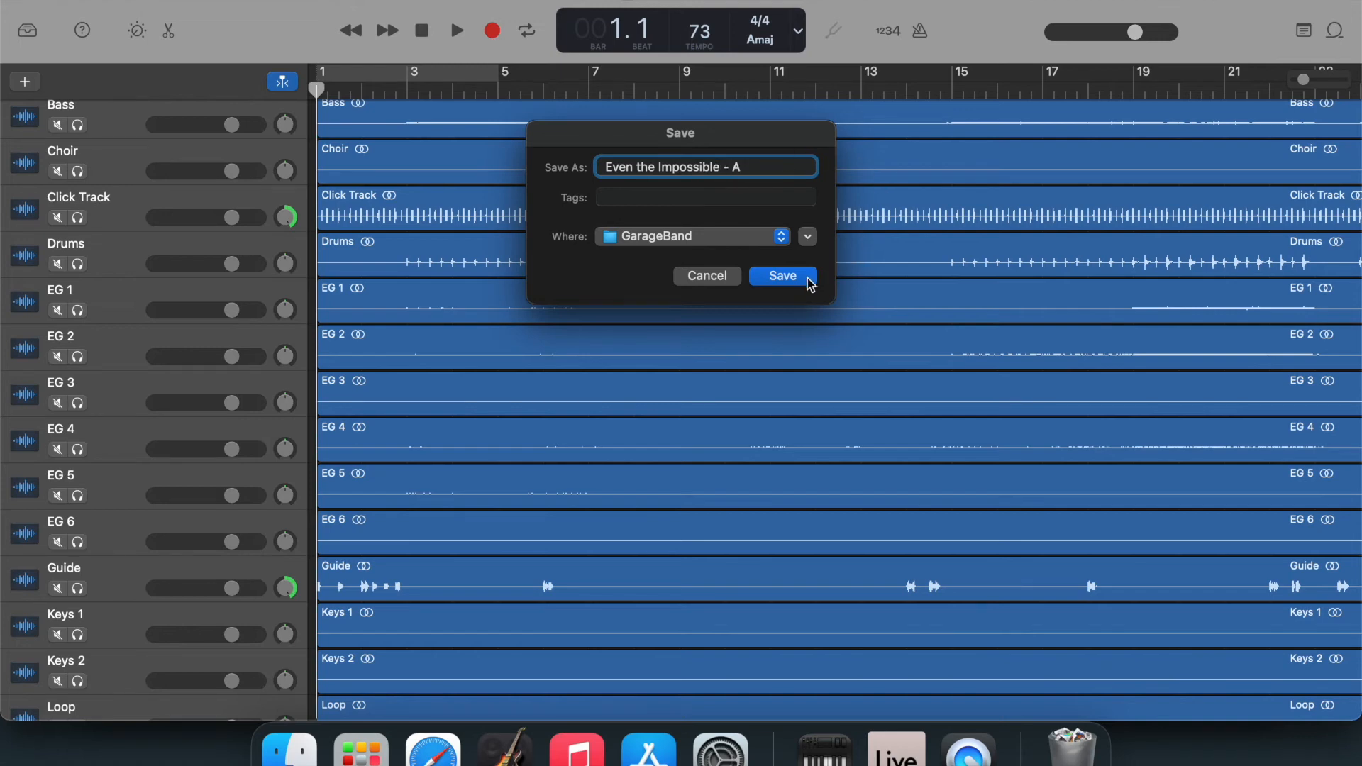
pyautogui.click(782, 276)
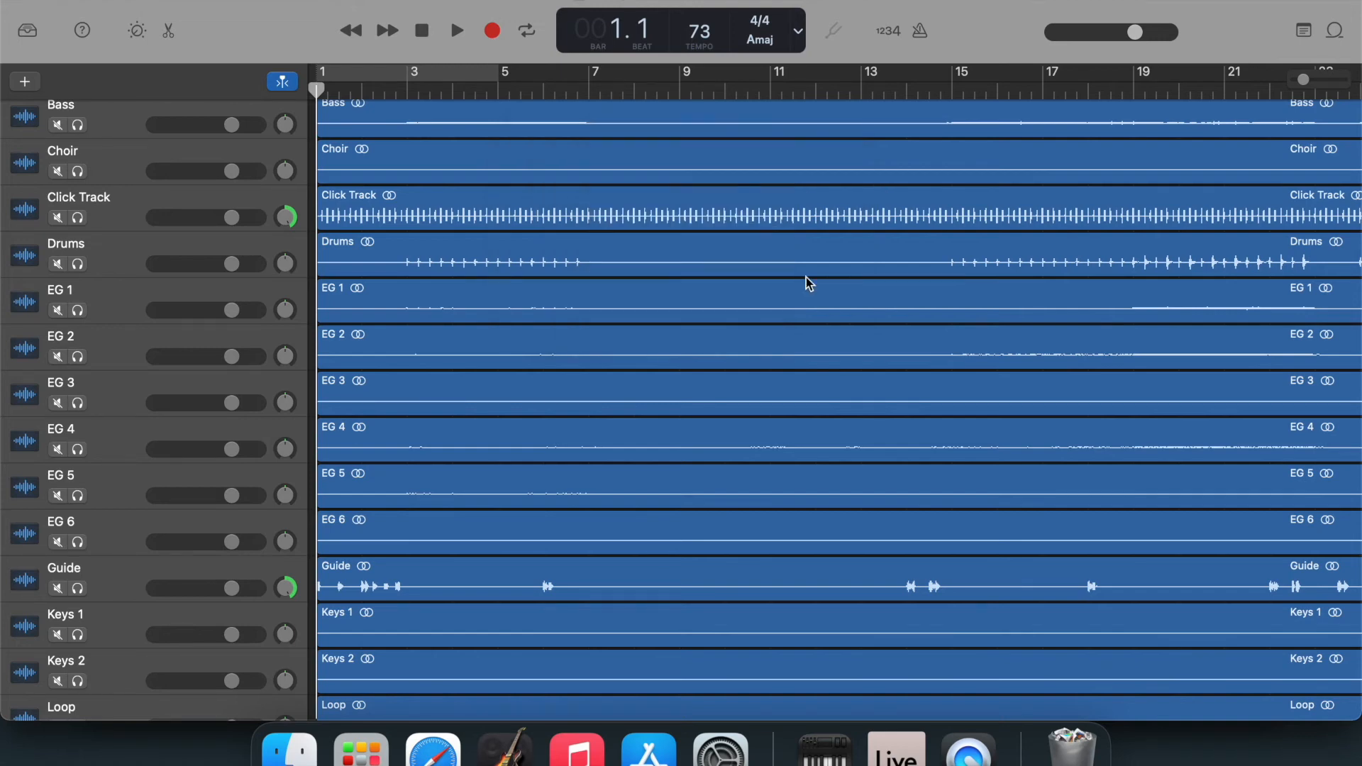
# Split the regions on all tracks at bar 56, where a Guide cue begins.
pyautogui.hscroll(10, 806, 278)
pyautogui.hscroll(15, 808, 283)
pyautogui.hscroll(7, 809, 281)
pyautogui.click(603, 92)
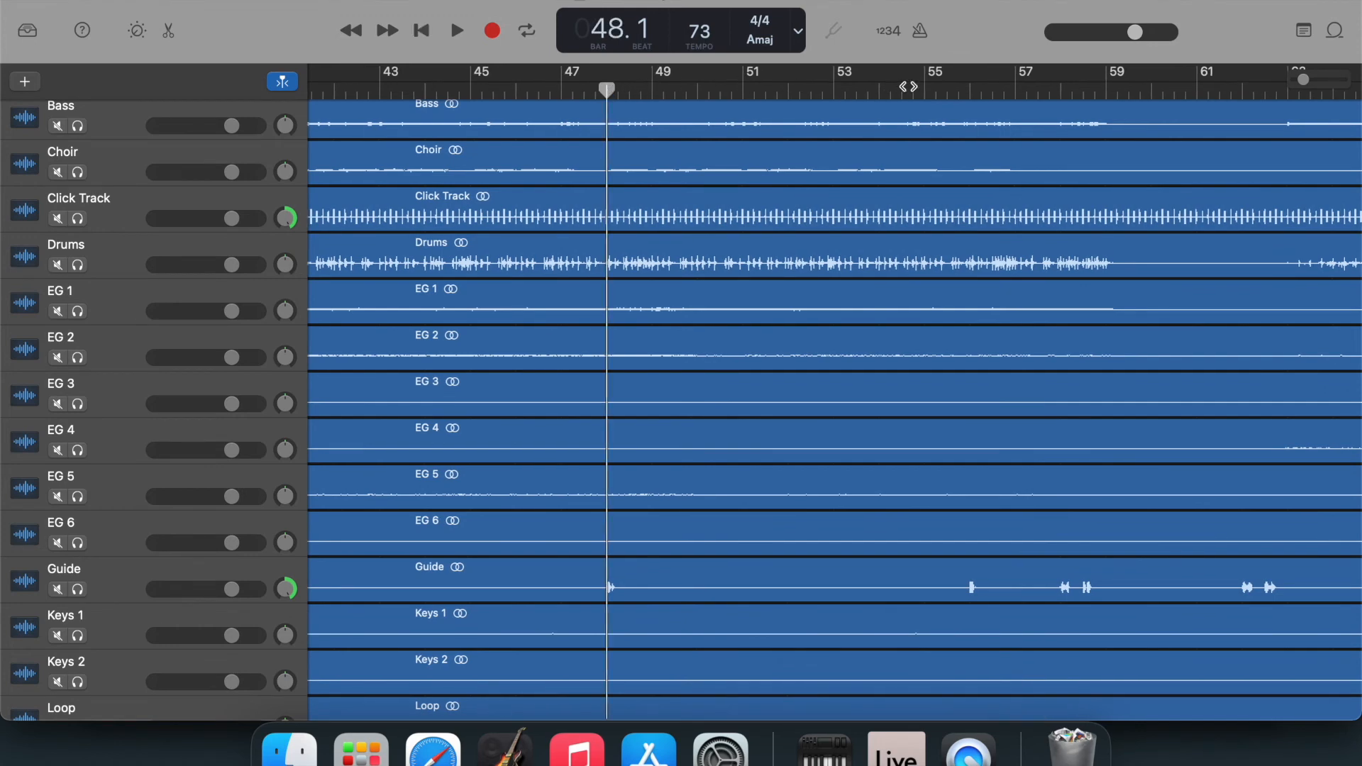
pyautogui.click(966, 91)
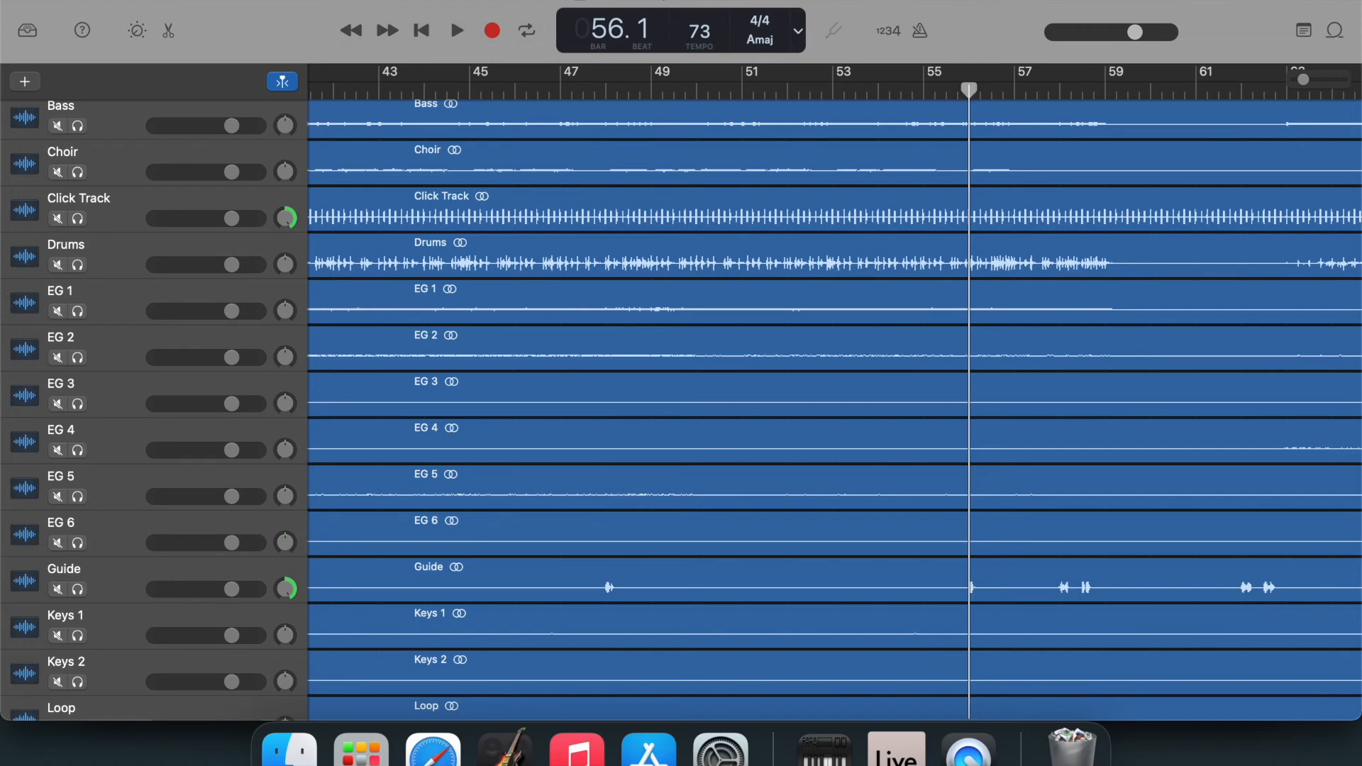
pyautogui.click(179, 0)
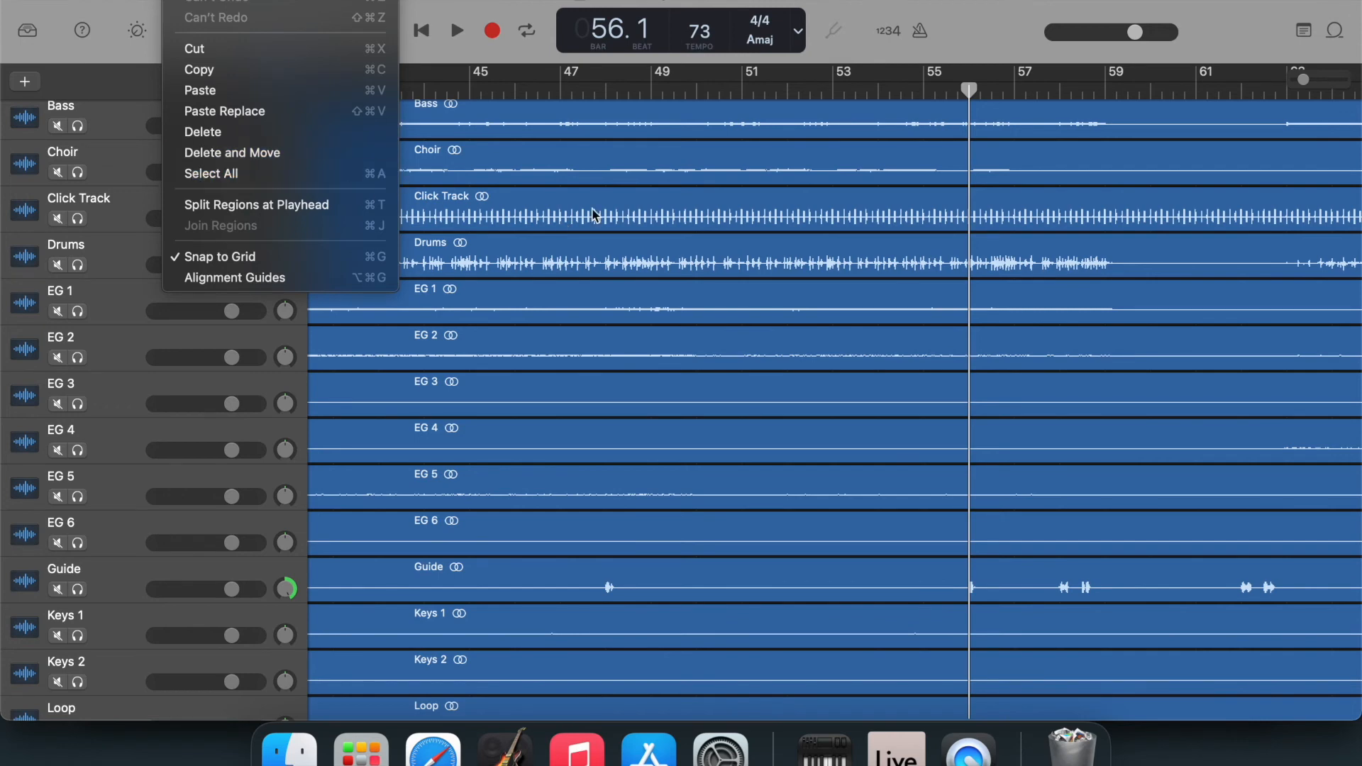
pyautogui.click(947, 155)
pyautogui.press('super+a')
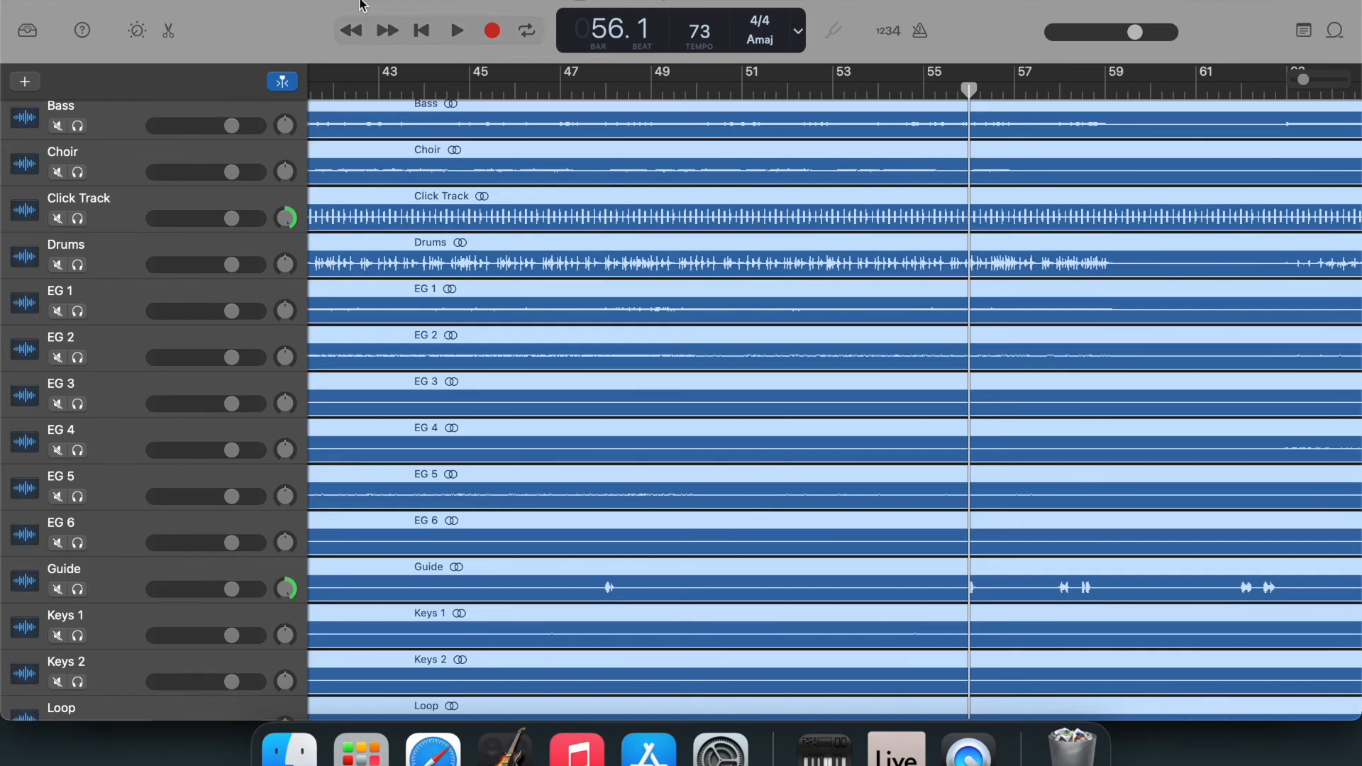
pyautogui.click(177, 0)
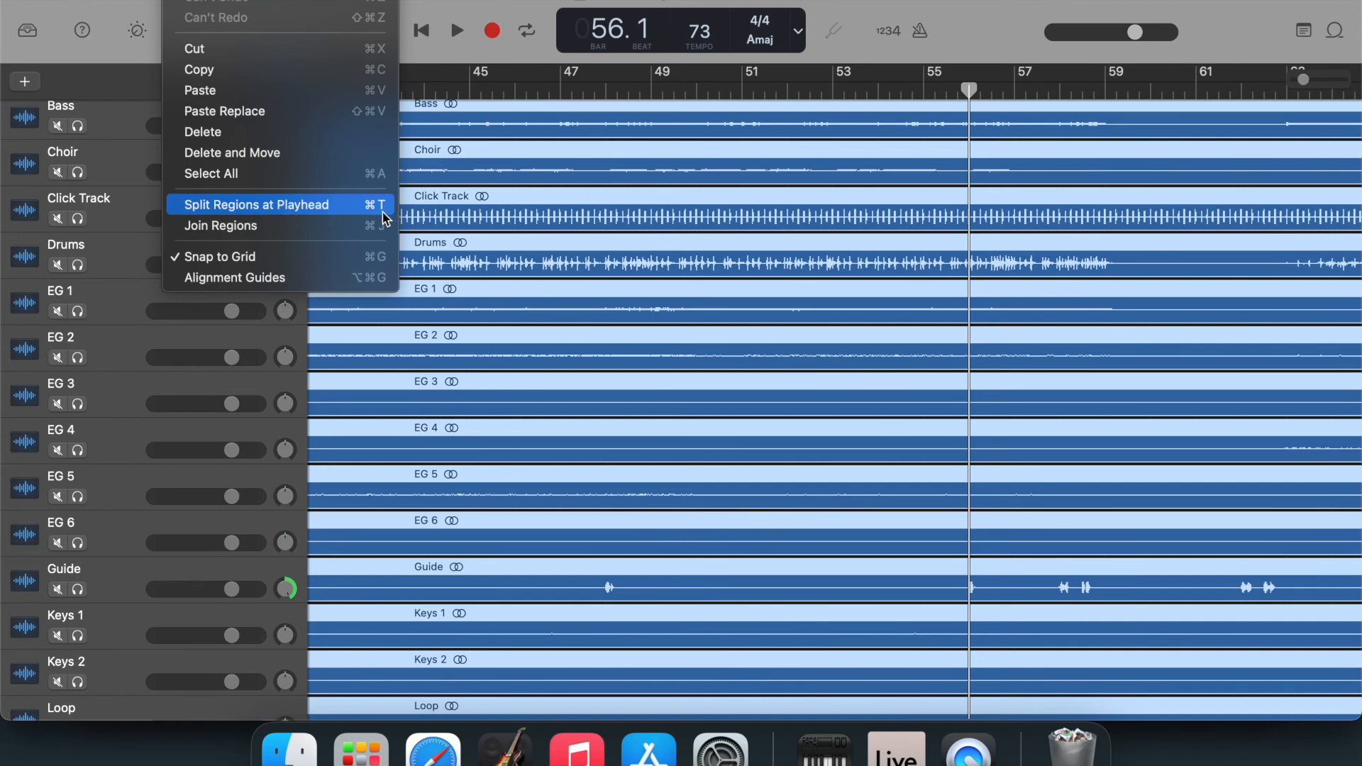
pyautogui.click(989, 42)
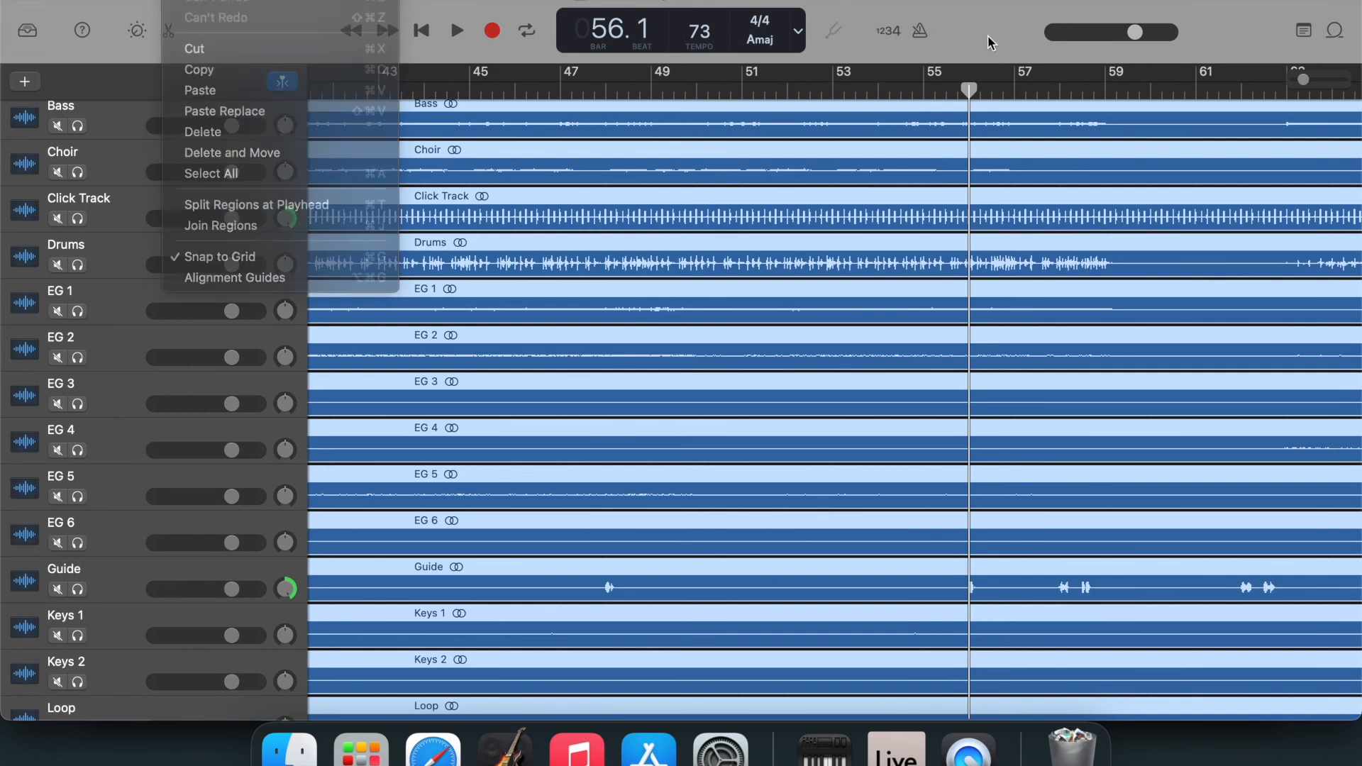
pyautogui.press('super+t')
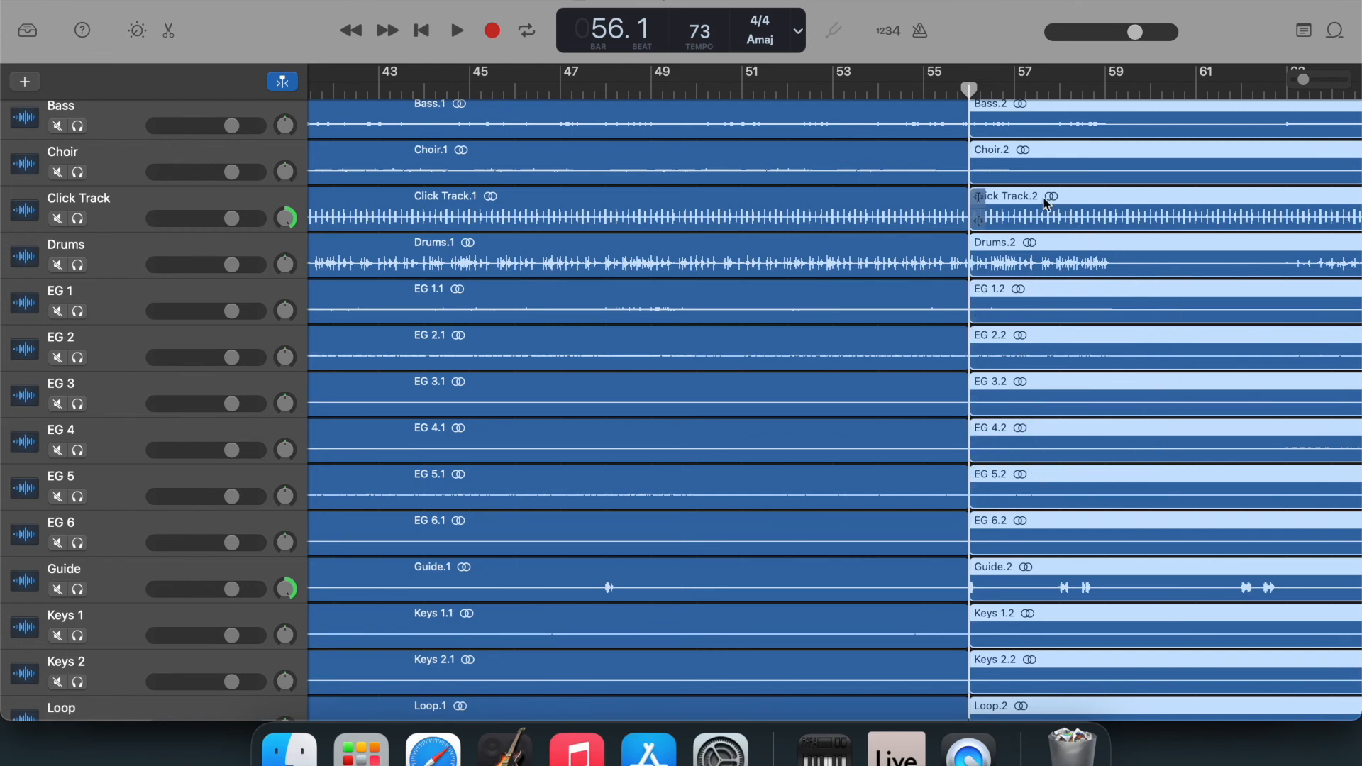
# Move the regions after the split on all tracks earlier so that they start at bar 48.
pyautogui.moveTo(1042, 200); pyautogui.dragTo(678, 249)
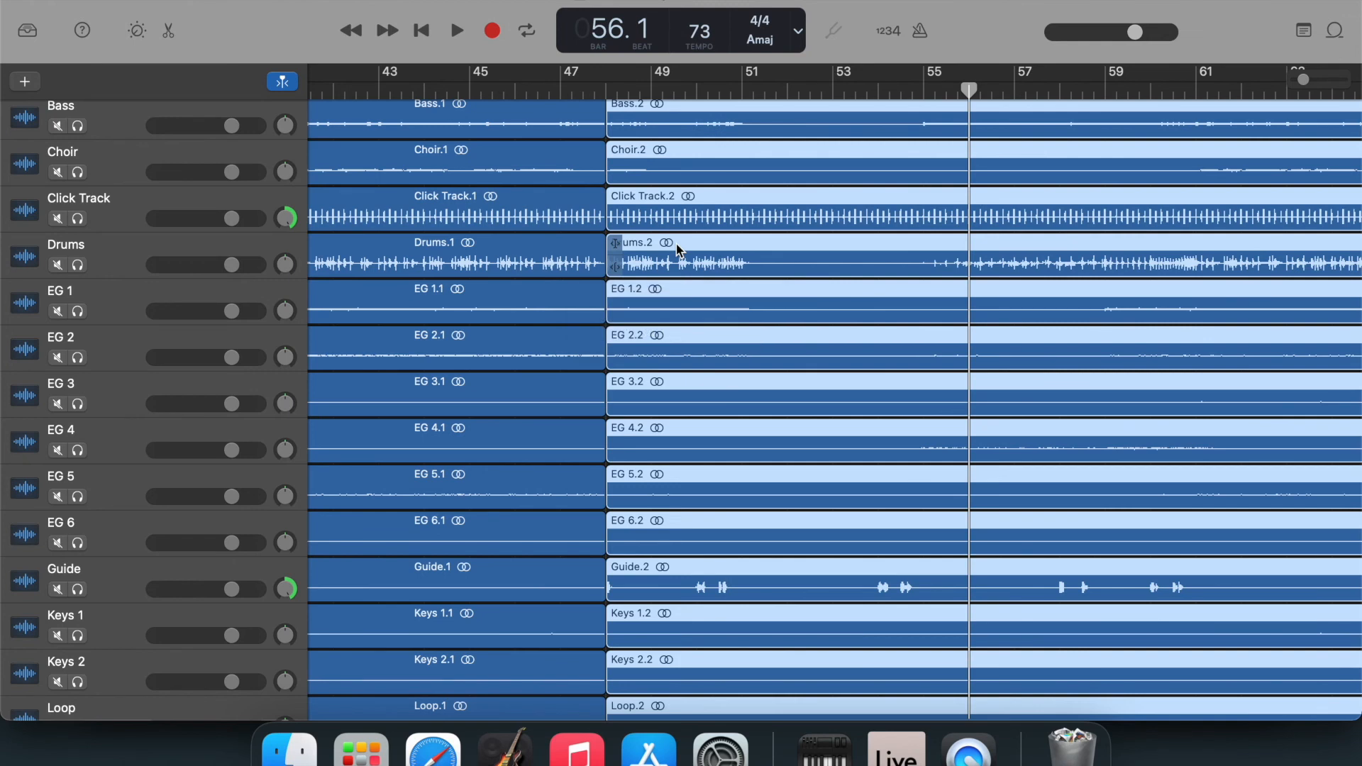
pyautogui.click(551, 369)
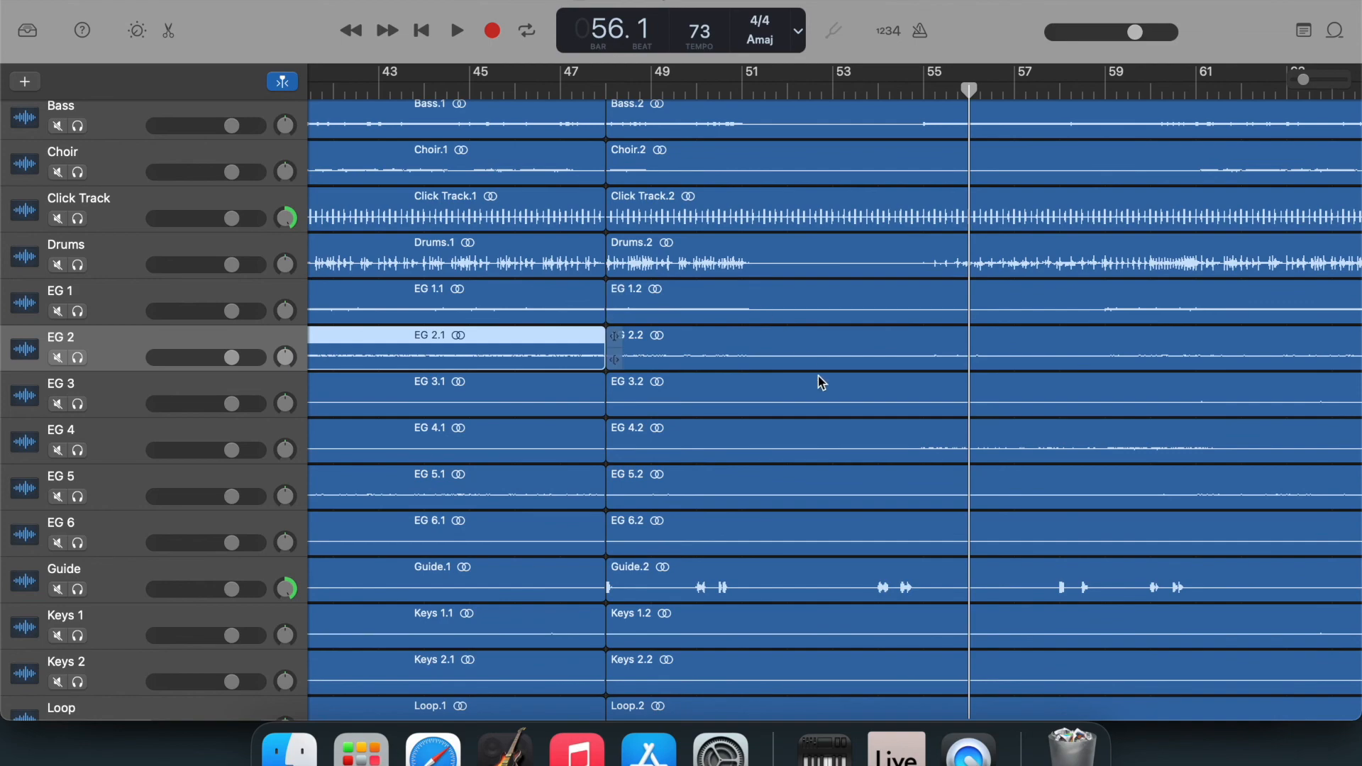
pyautogui.hscroll(3, 887, 381)
pyautogui.hscroll(-5, 886, 381)
pyautogui.scroll(1, 887, 381)
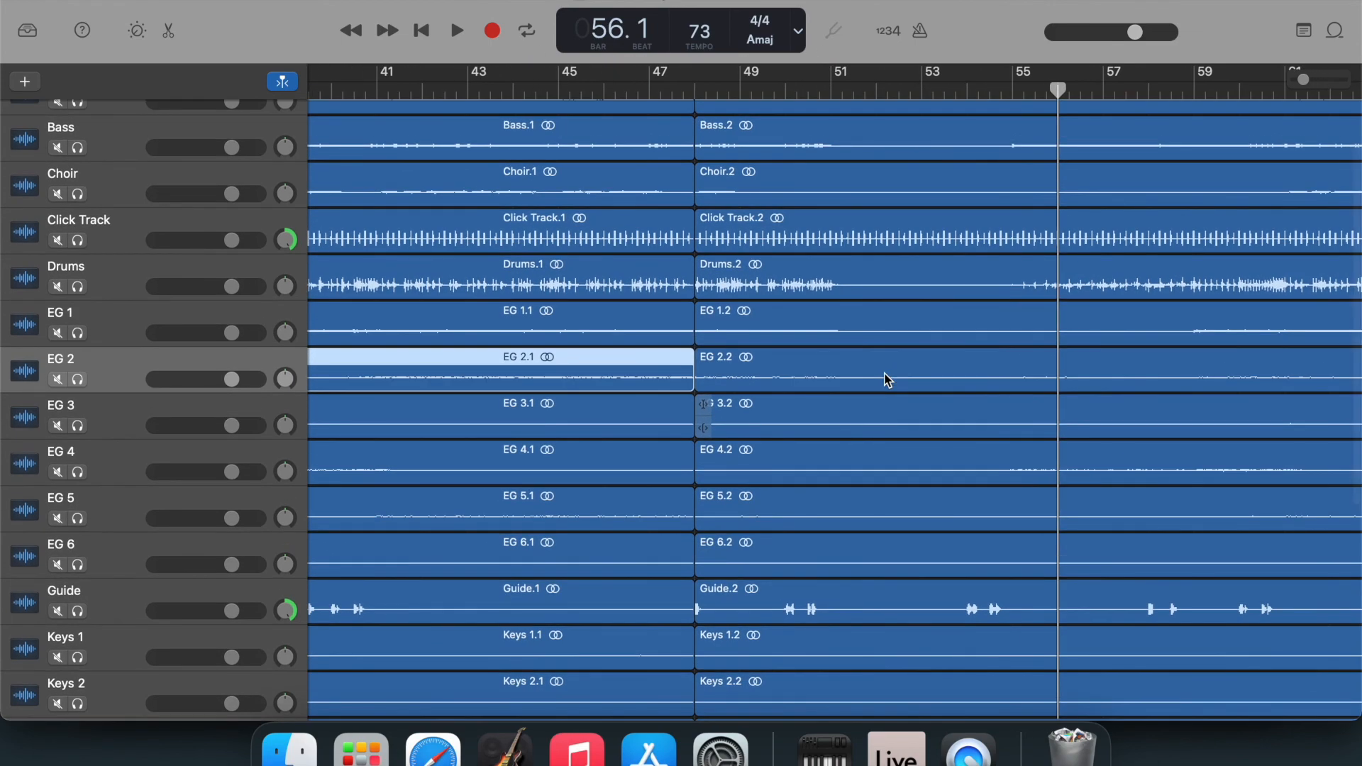
# Undo the move to bar 48 and the split at bar 56 on all tracks.
pyautogui.press('super+z')
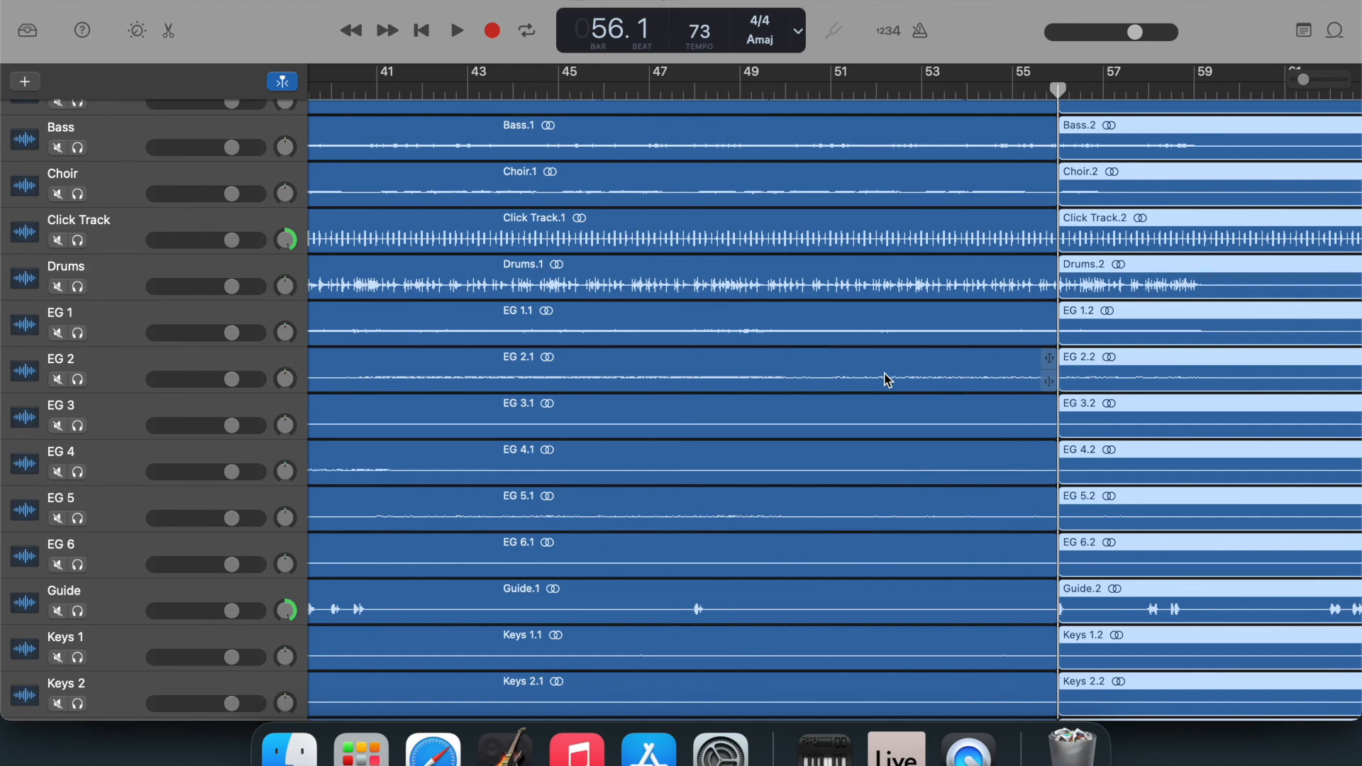
pyautogui.press('super+z')
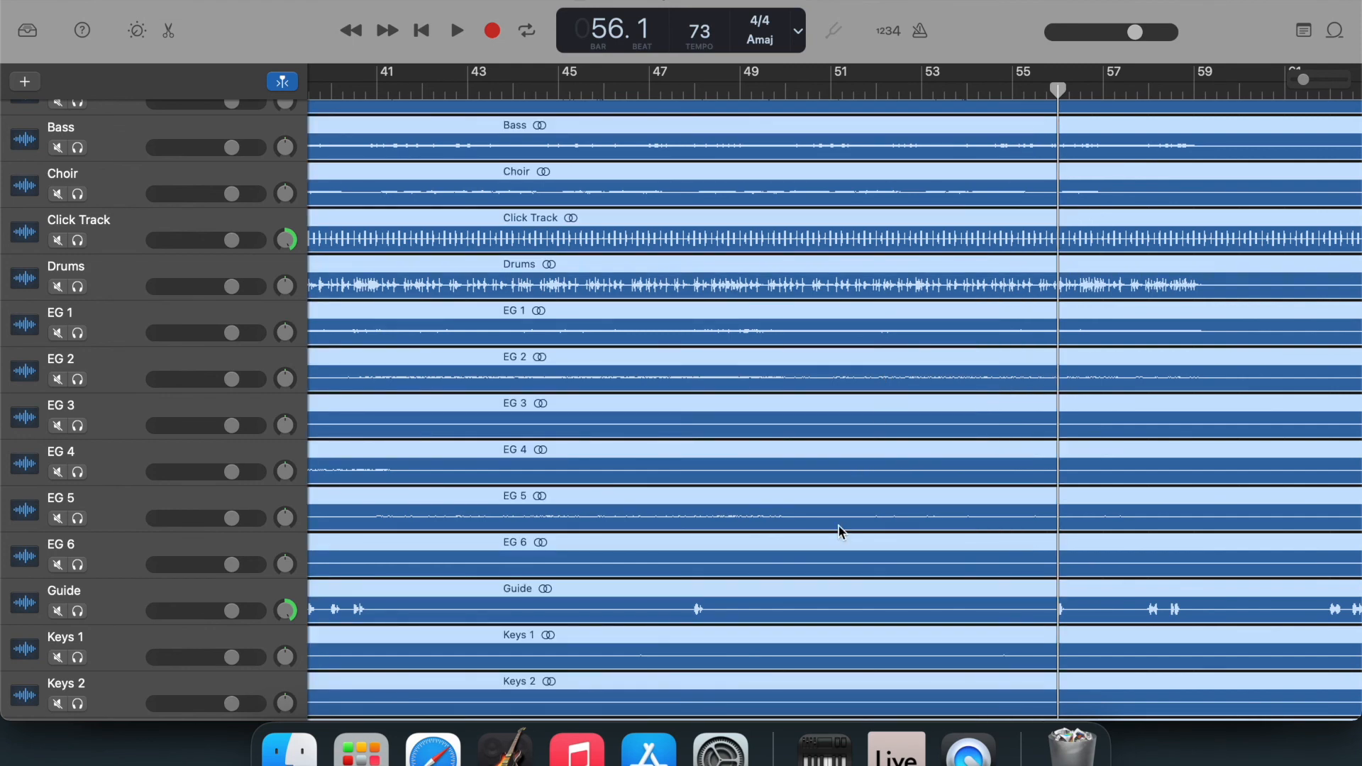
pyautogui.scroll(3, 839, 532)
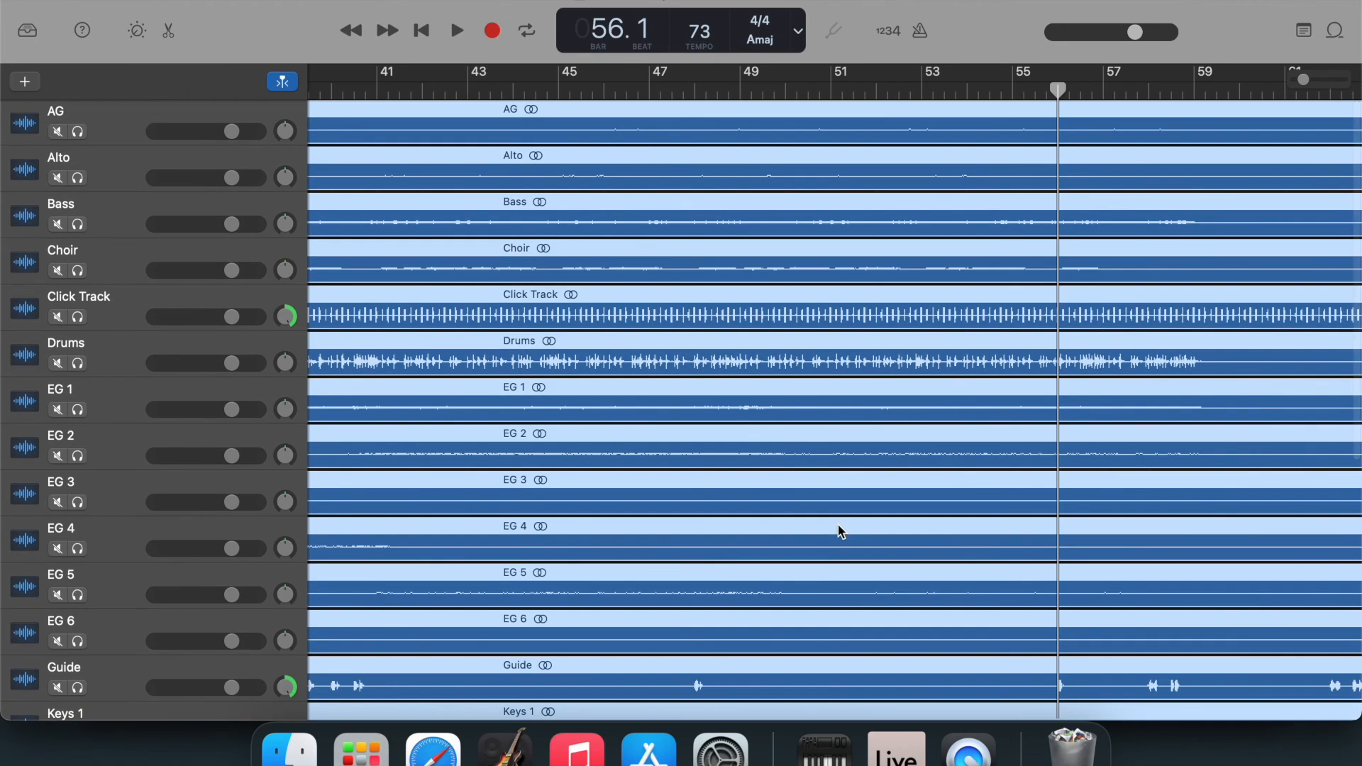
# Return the playhead to the beginning of the song and deselect all regions.
pyautogui.hscroll(-5, 839, 532)
pyautogui.press('Return')
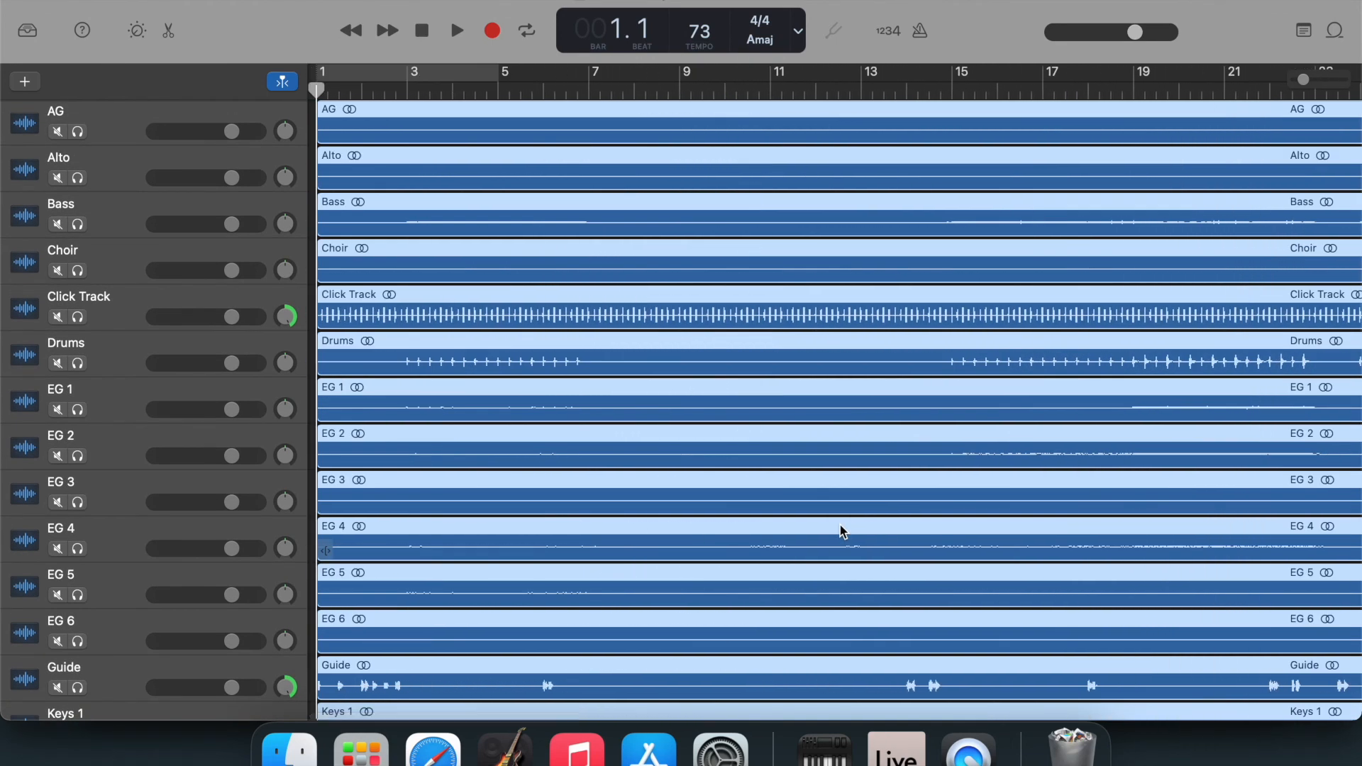
pyautogui.scroll(-15, 842, 531)
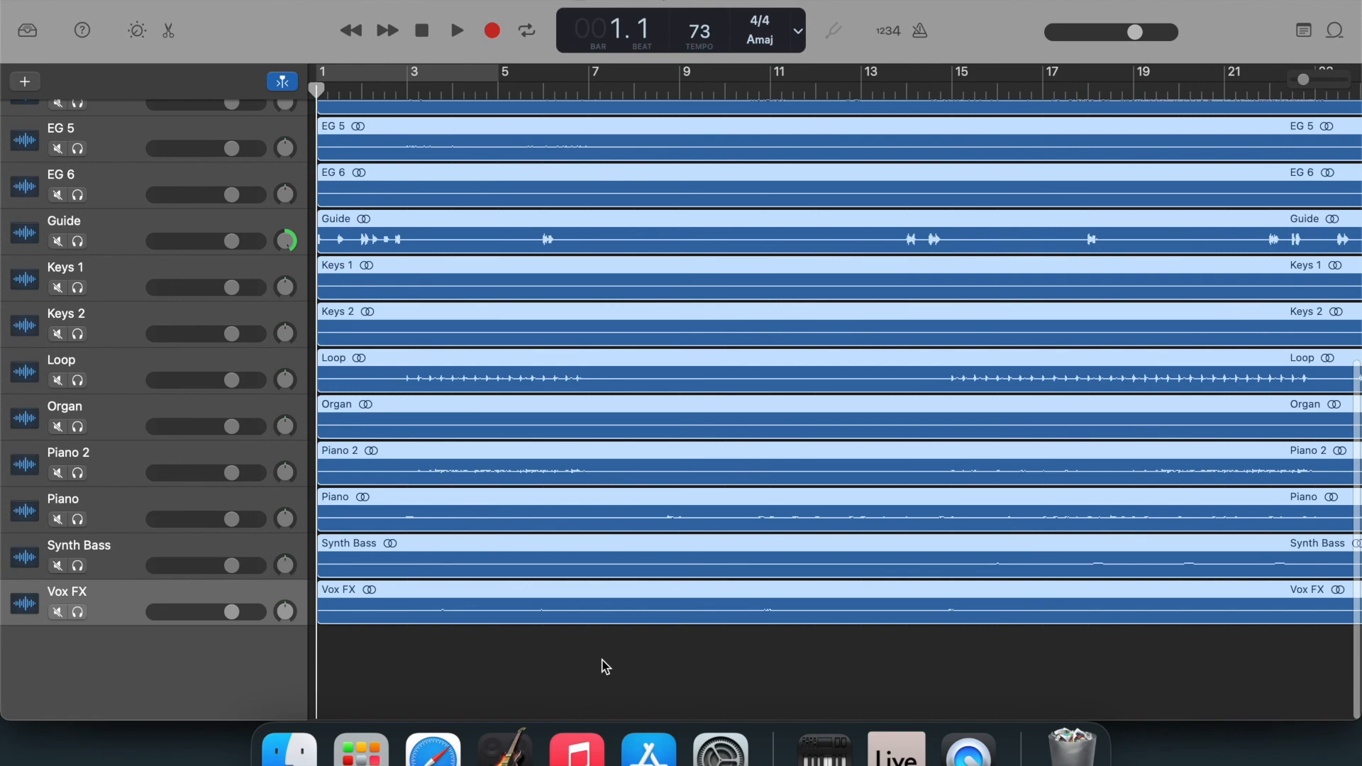
pyautogui.click(603, 661)
pyautogui.scroll(15, 603, 661)
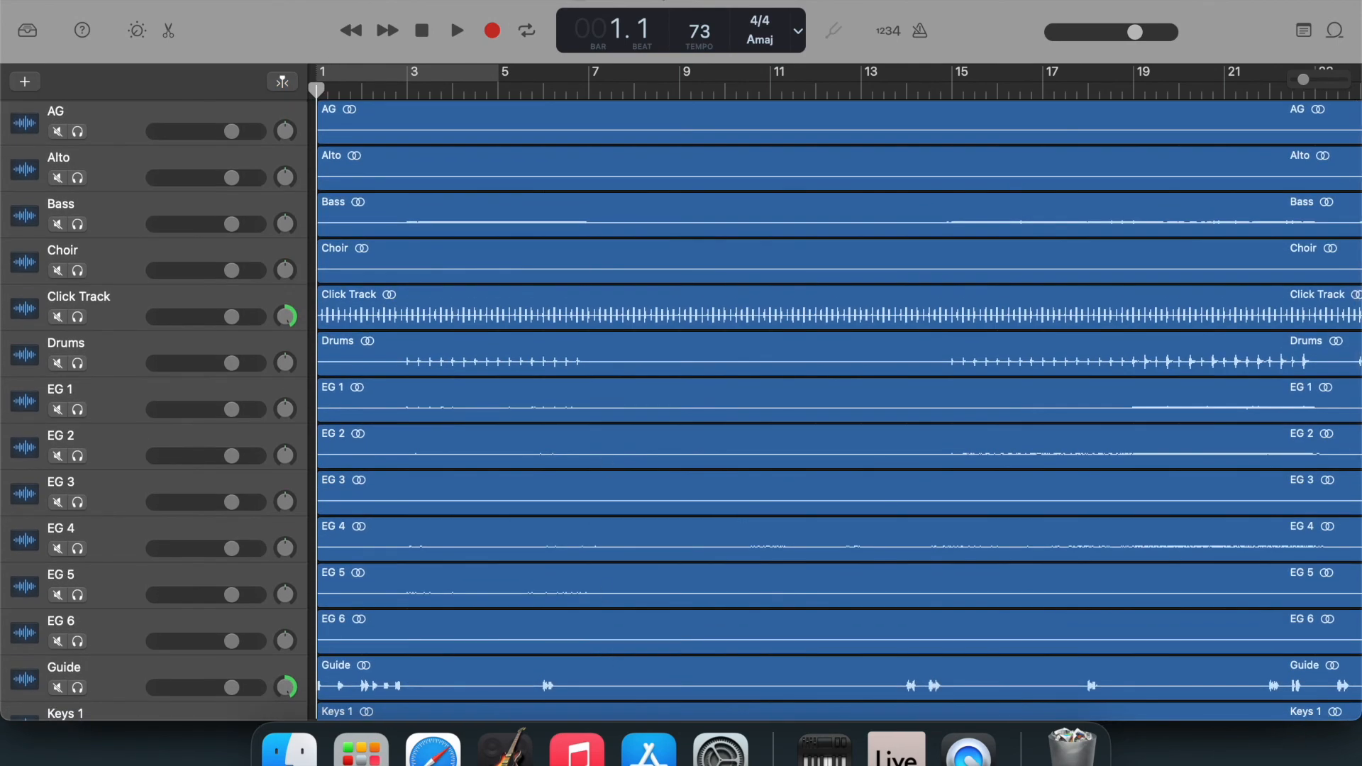
# Save the project with its regions restored to full length.
pyautogui.click(160, 0)
pyautogui.click(185, 112)
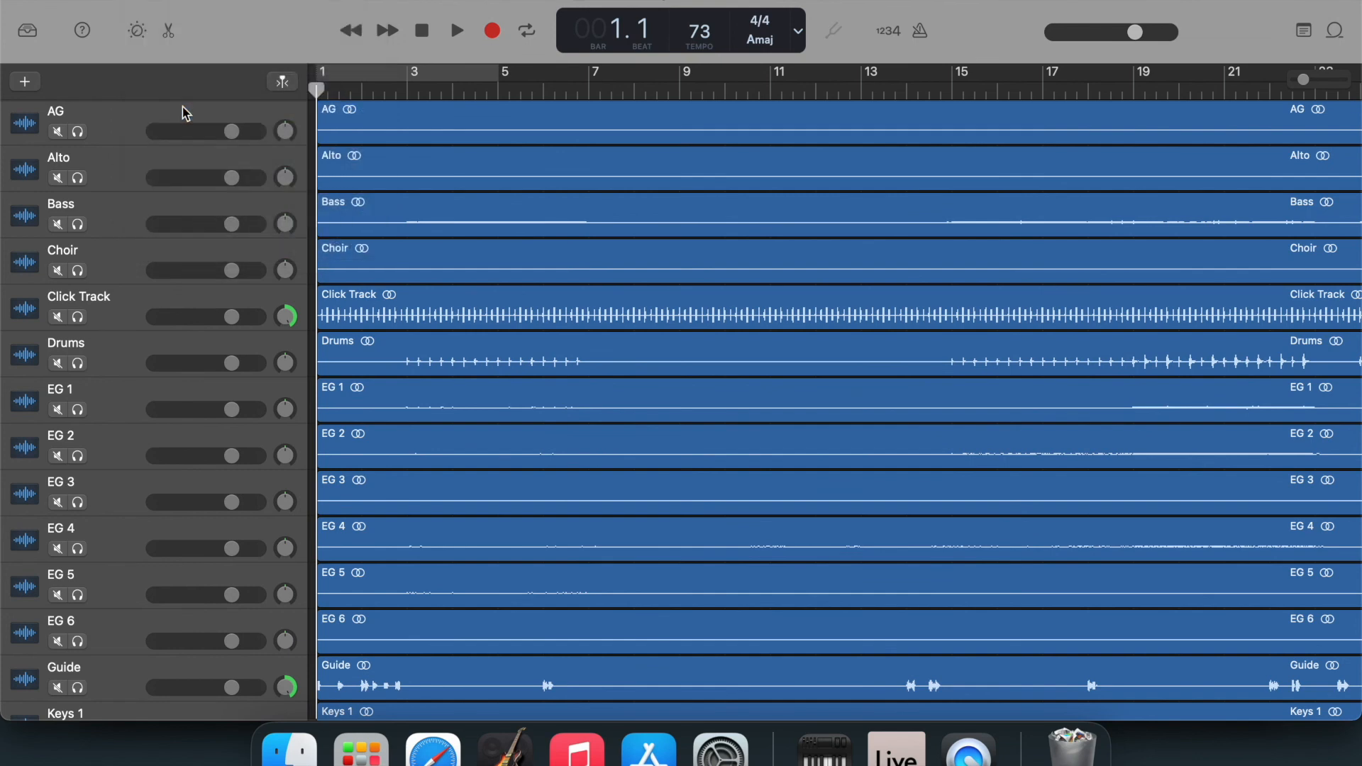